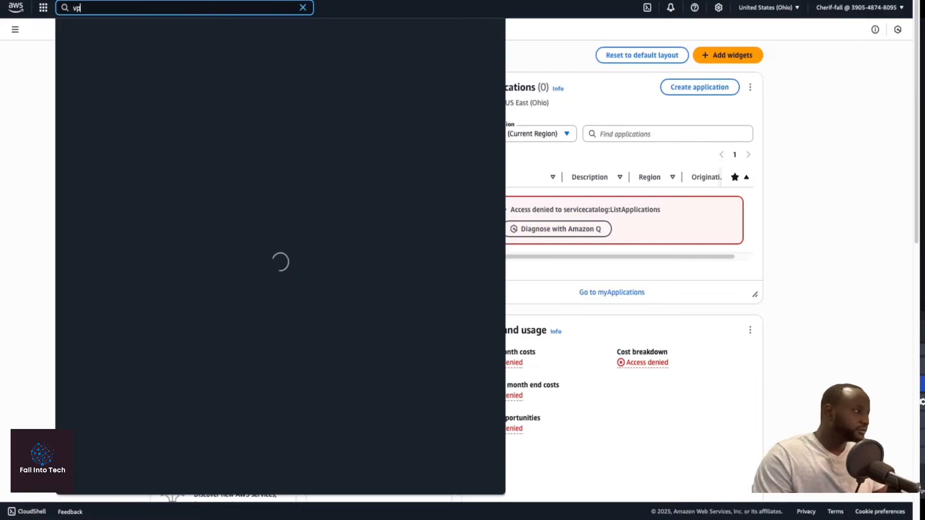
Open the VPC service and start a new VPC from its VPC list, creating the VPC resource only
mouse_move(208, 68)
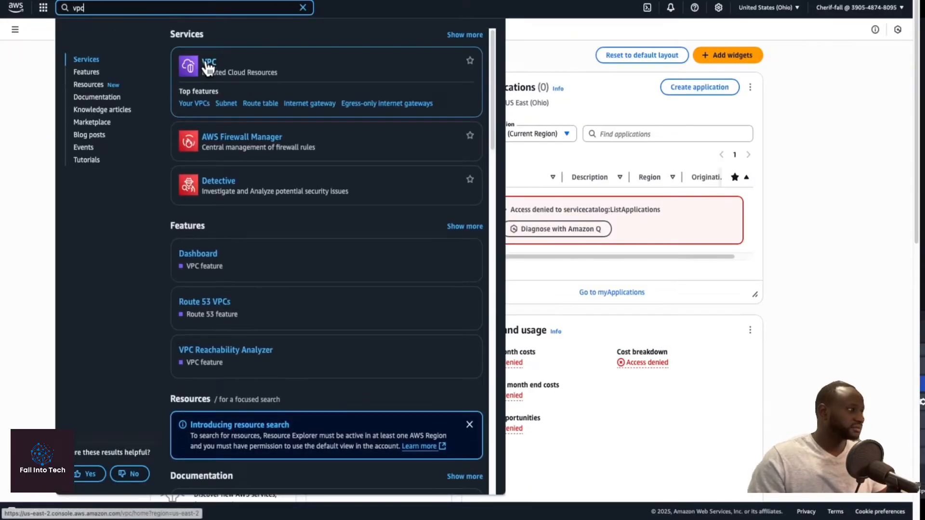
click(208, 68)
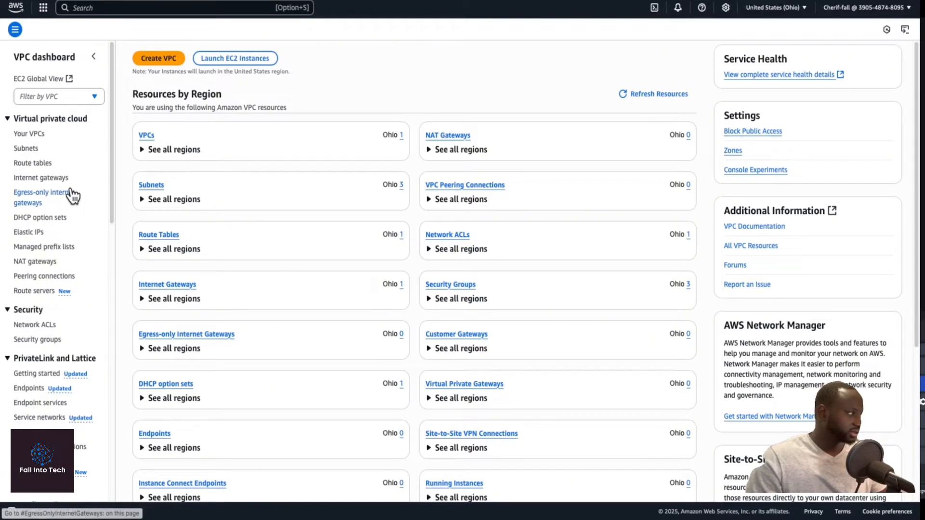
click(32, 135)
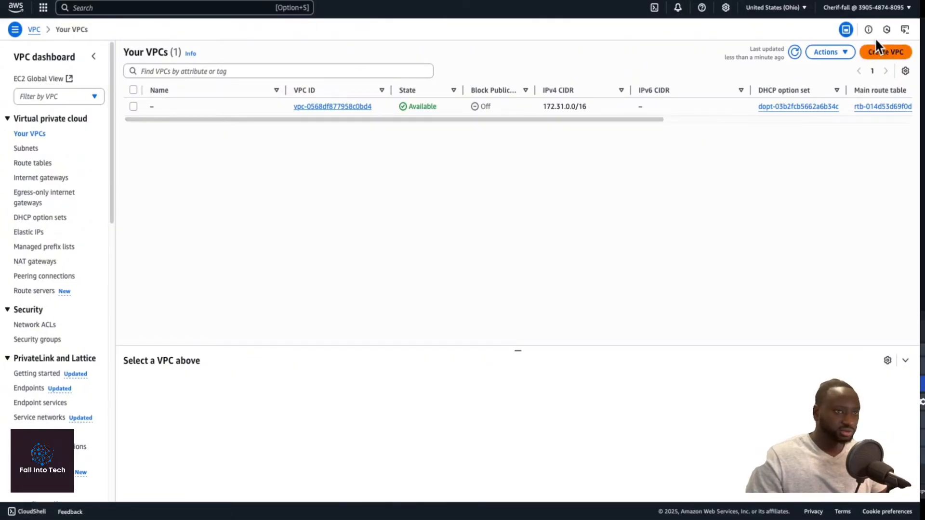
click(897, 53)
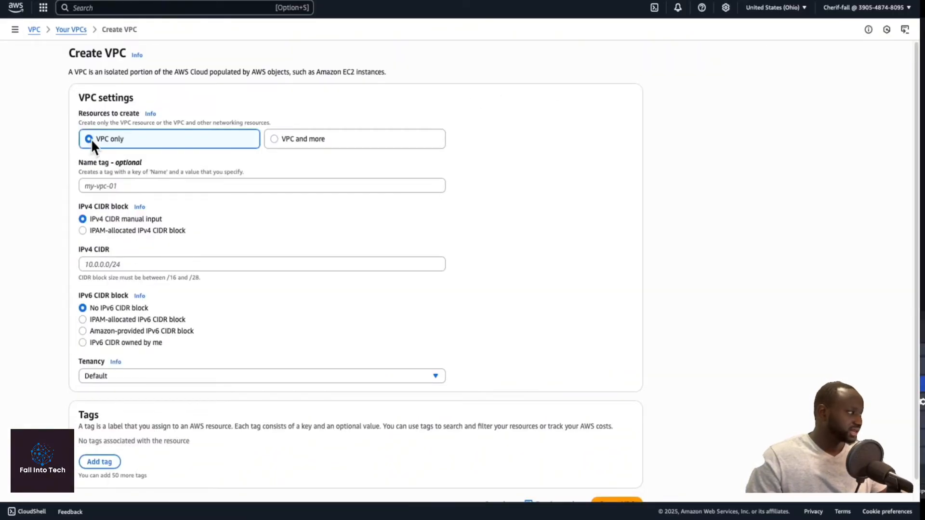
click(274, 140)
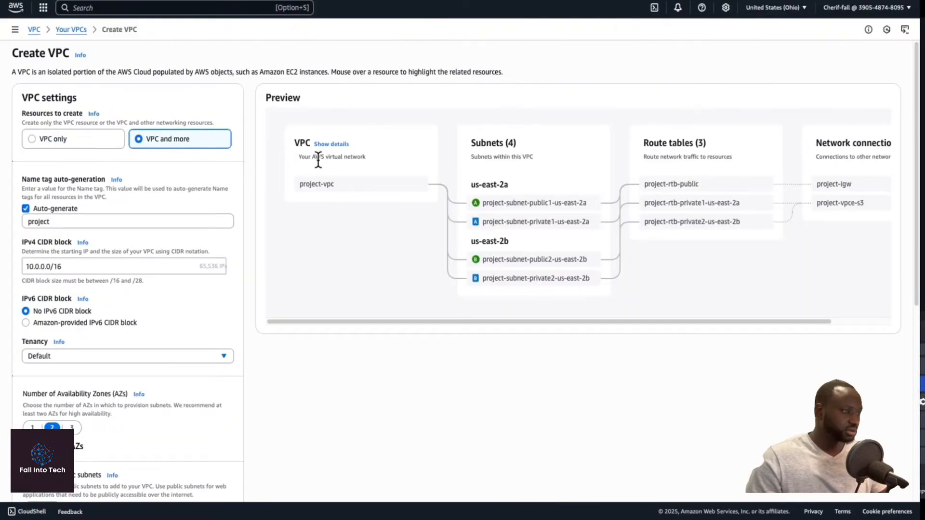
click(81, 140)
Name the VPC fallintotech-vpc2, set its IPv4 CIDR to 10.0.0.0/16 and create it
click(136, 185)
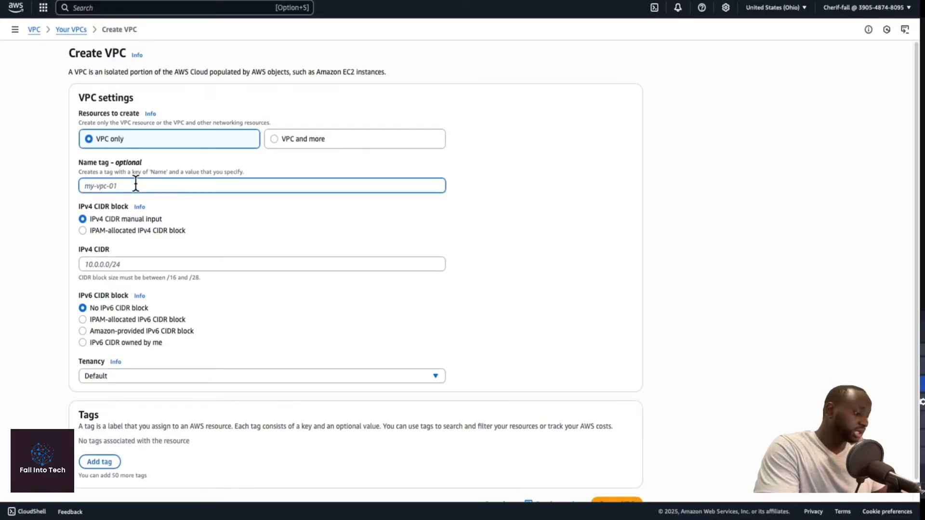
text(fallintotech)
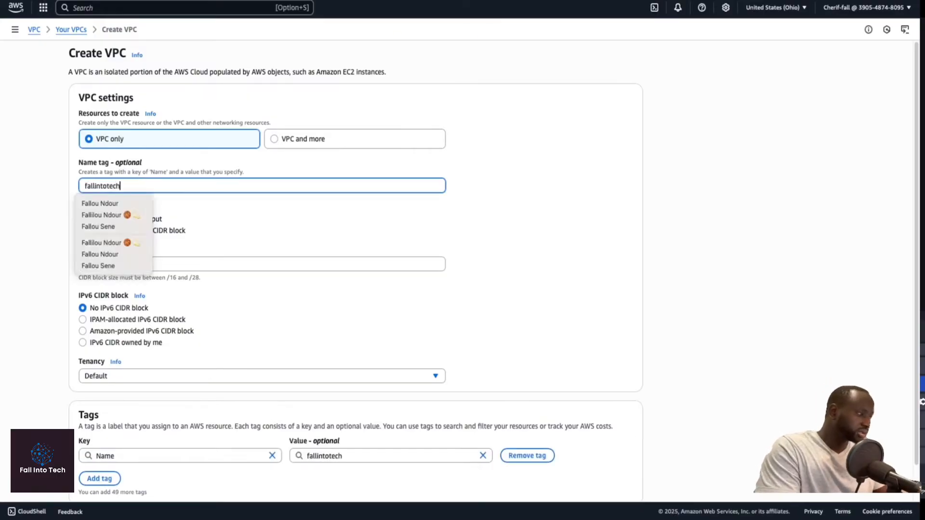
text(-vpc2)
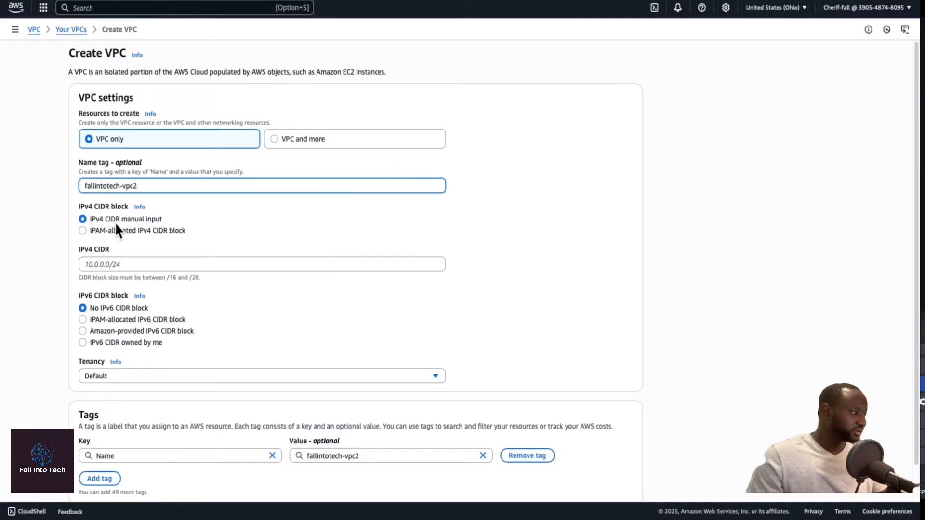
click(95, 264)
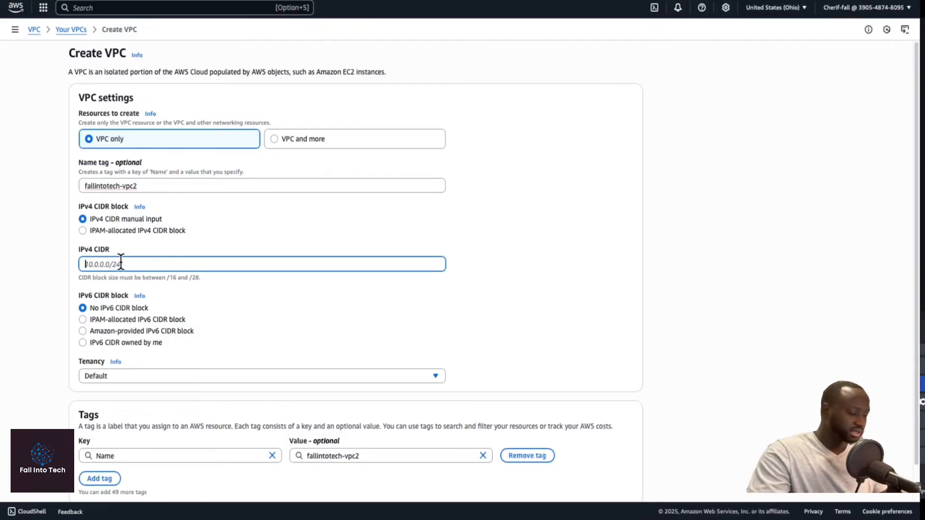
text(10.0.0.0/16)
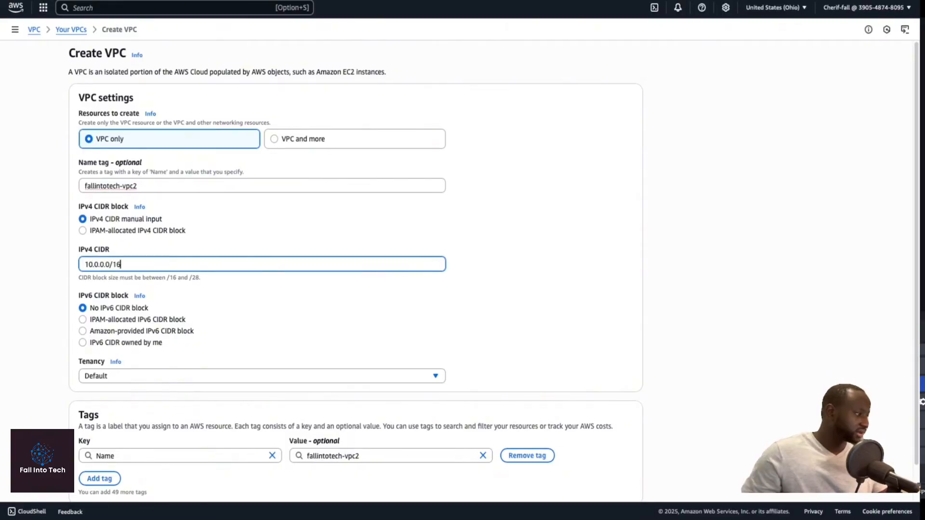
click(203, 341)
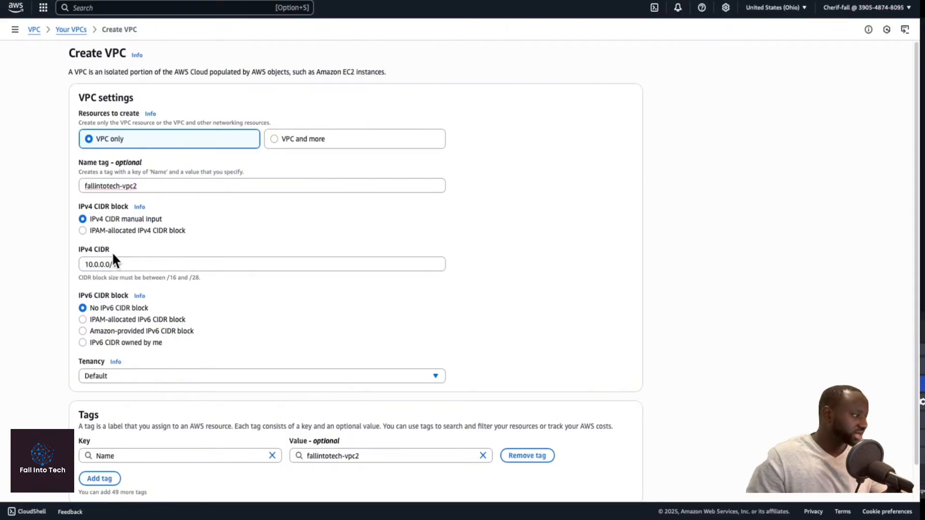
scroll(134, 282, down, 1)
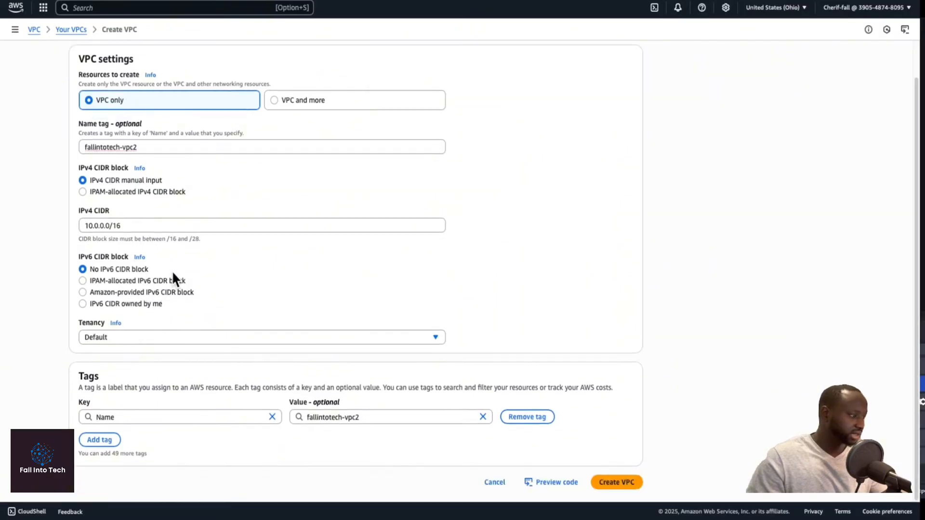
click(626, 484)
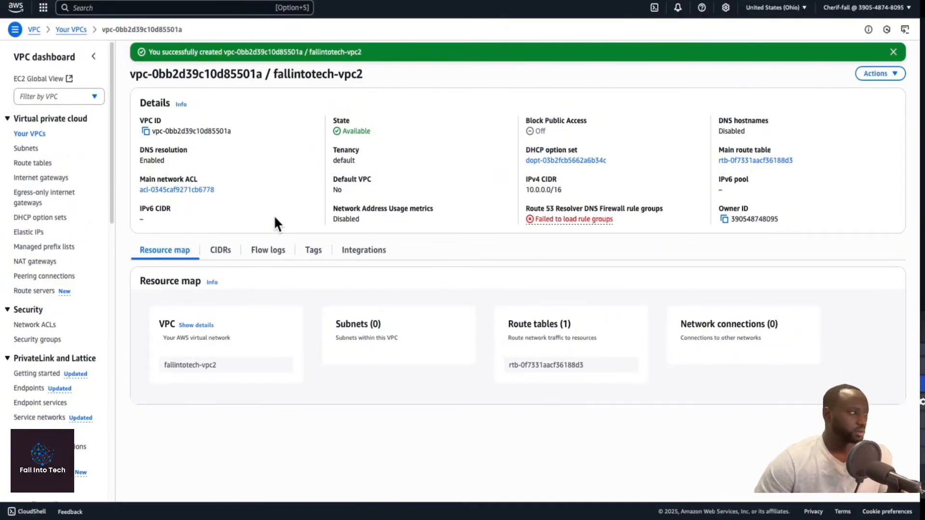
Start a new subnet in the fallintotech-vpc2 VPC
click(26, 147)
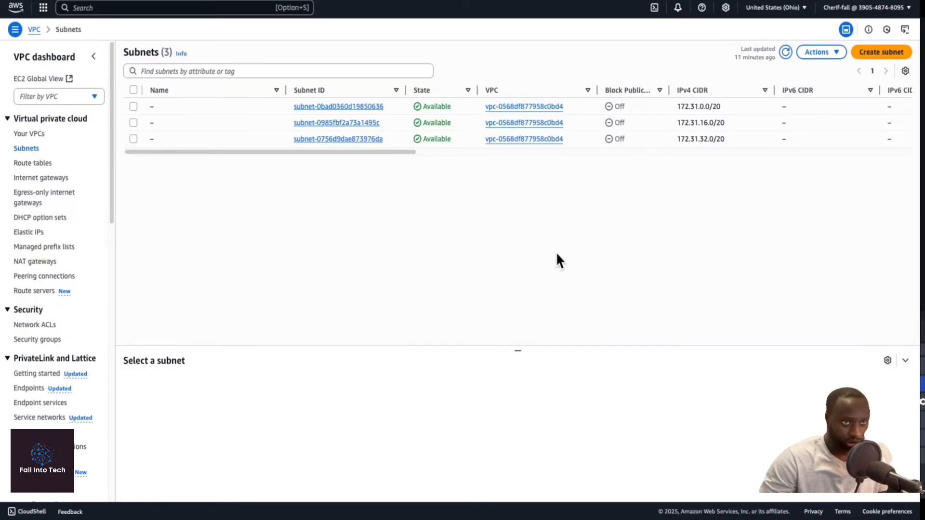
click(876, 53)
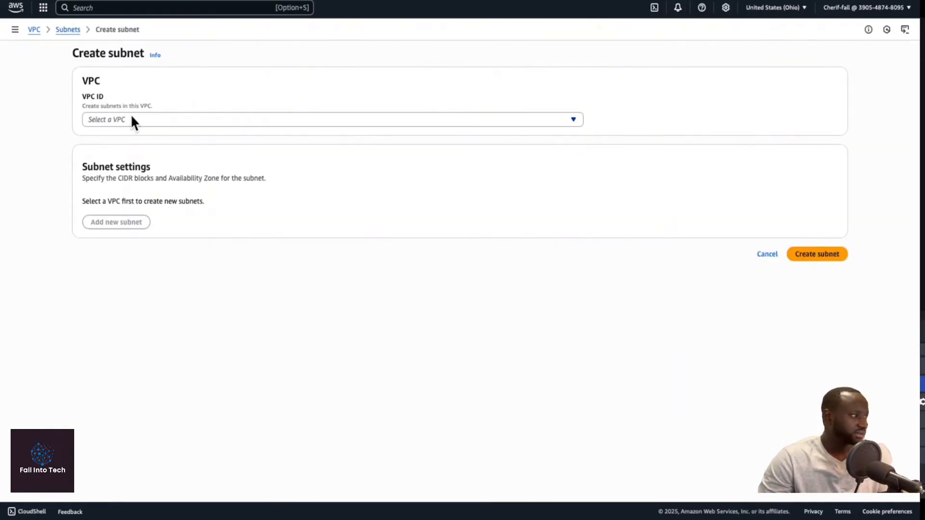
click(572, 123)
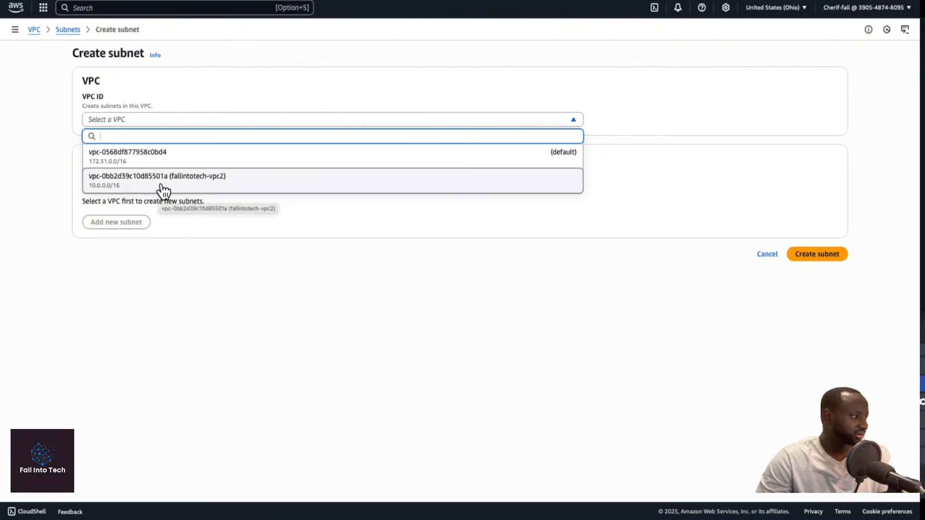
click(217, 185)
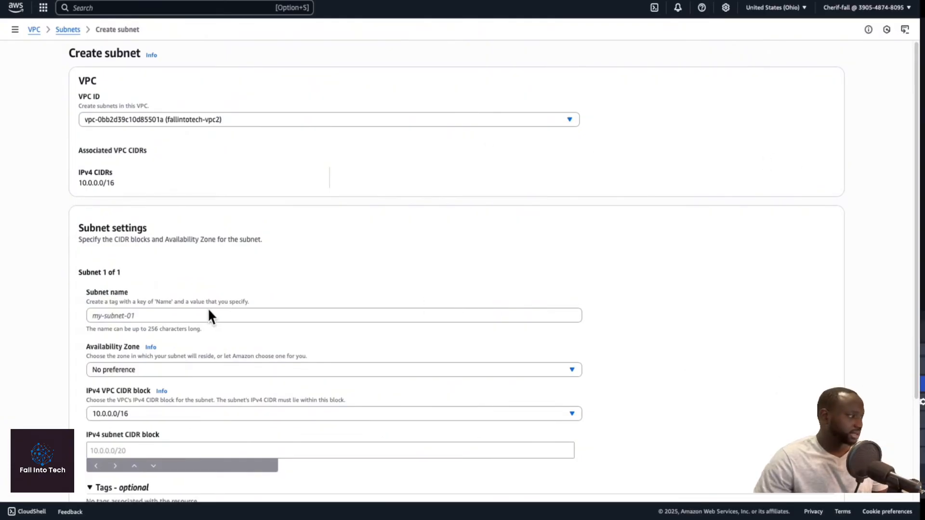
Name the subnet fall1 and place it in the us-east-2a availability zone
click(160, 315)
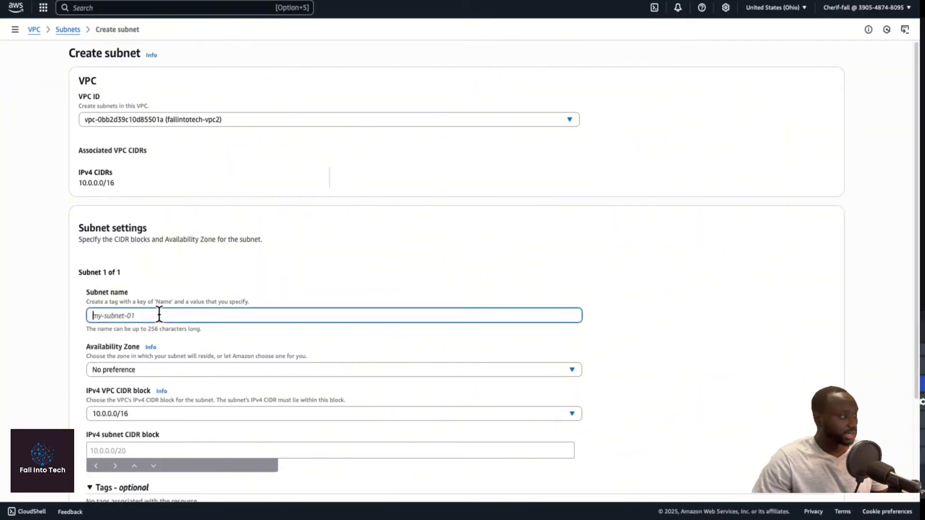
text(\)
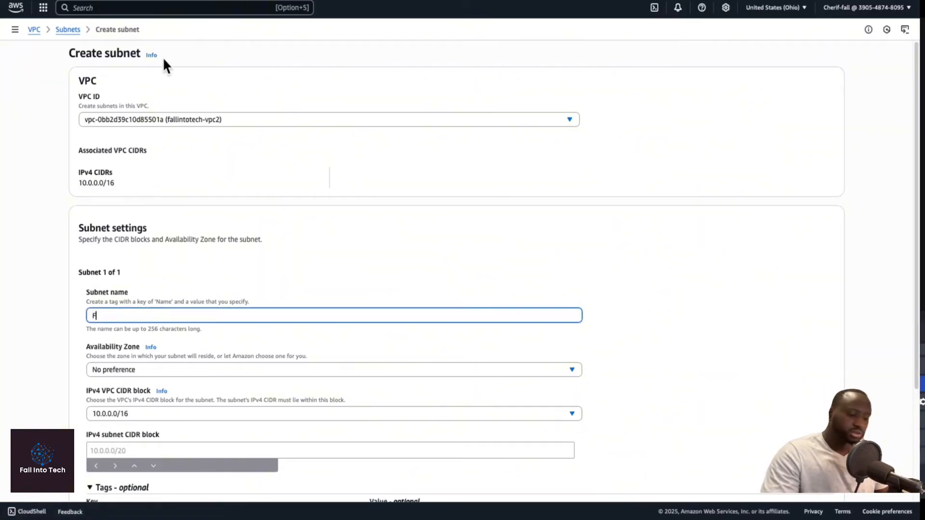
text(all1)
scroll(470, 316, down, 3)
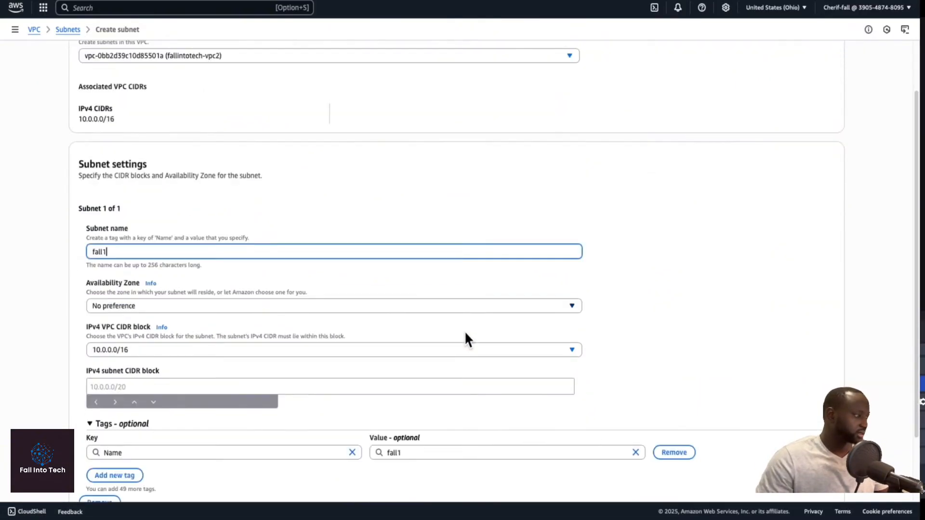
scroll(466, 332, down, 3)
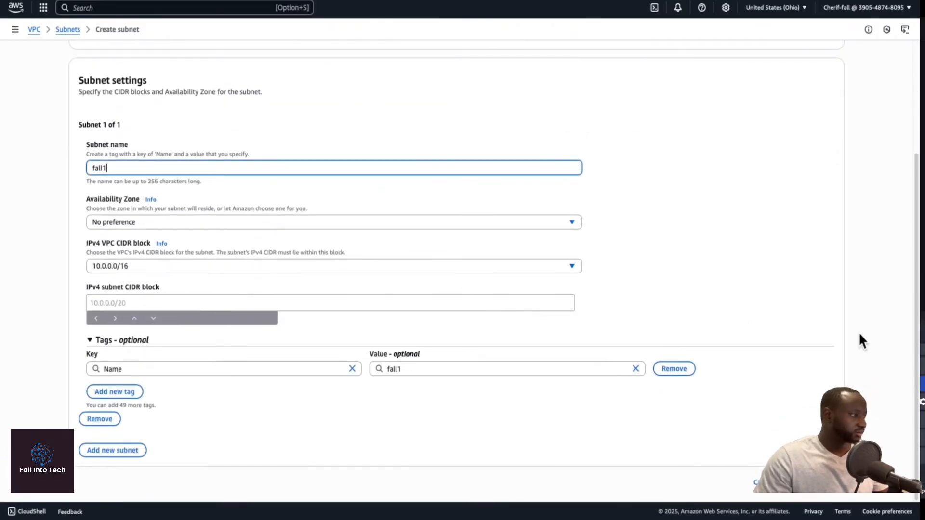
click(479, 359)
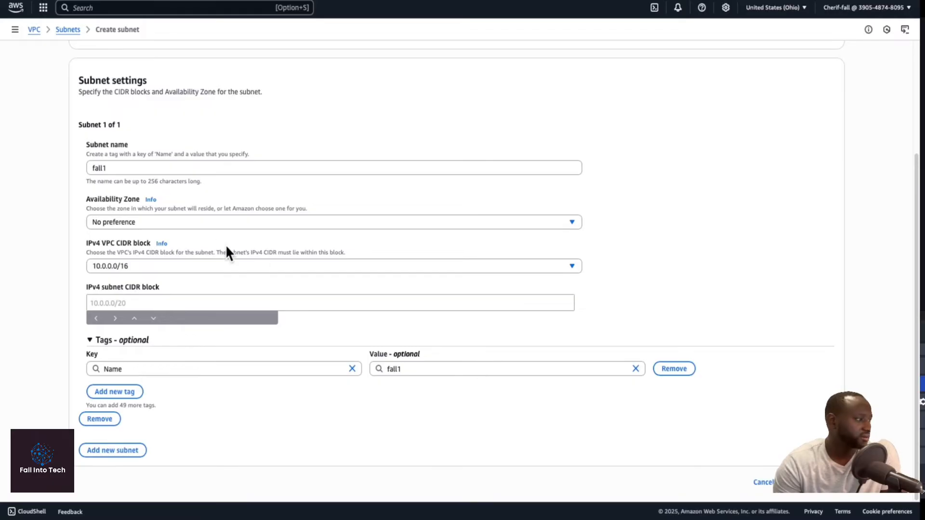
click(175, 222)
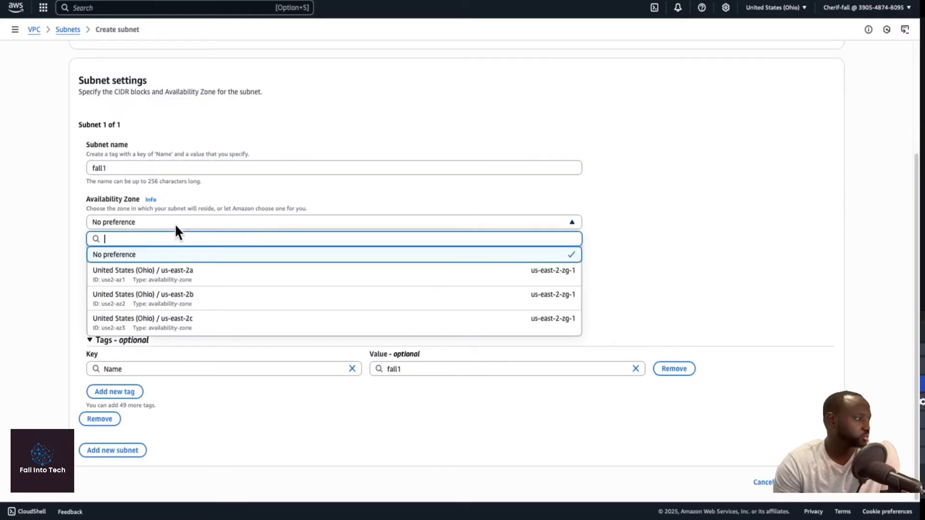
click(187, 282)
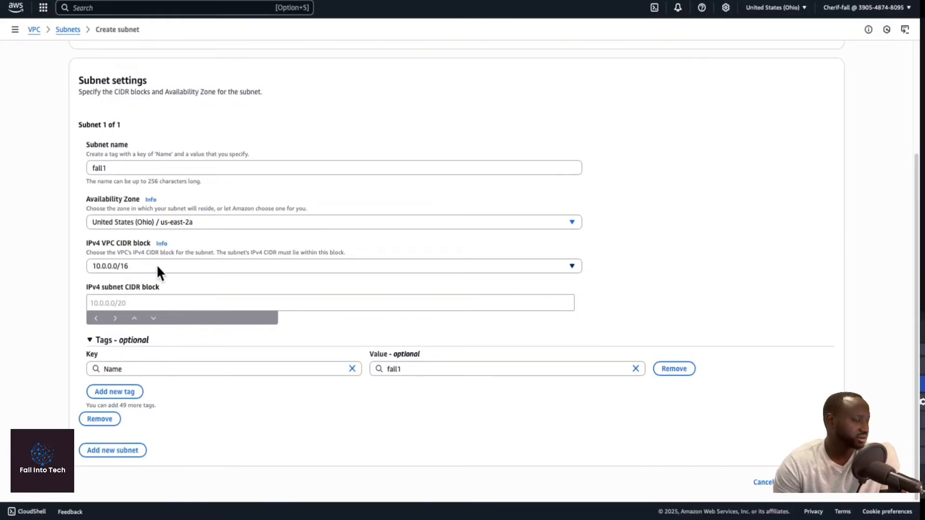
Set the subnet's IPv4 CIDR block to 10.0.1.0/24 and create the subnet
click(106, 302)
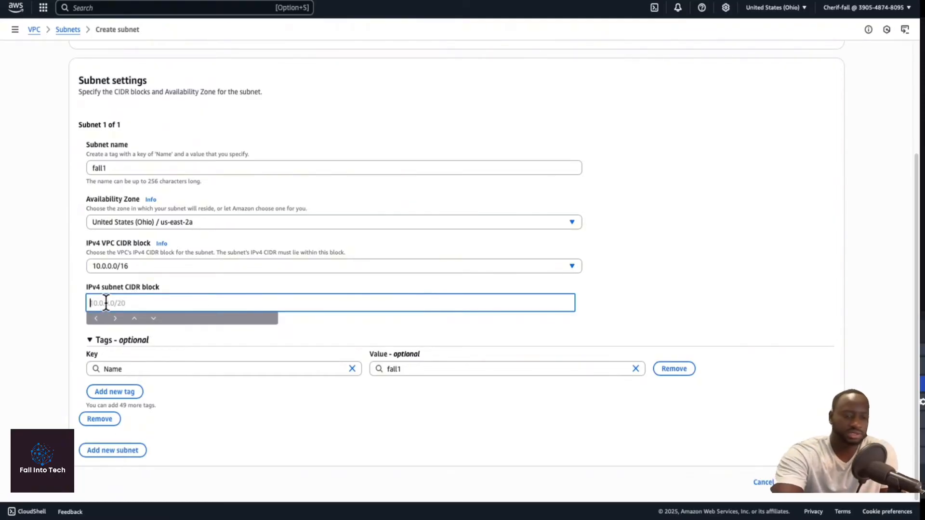
text(10.0.11)
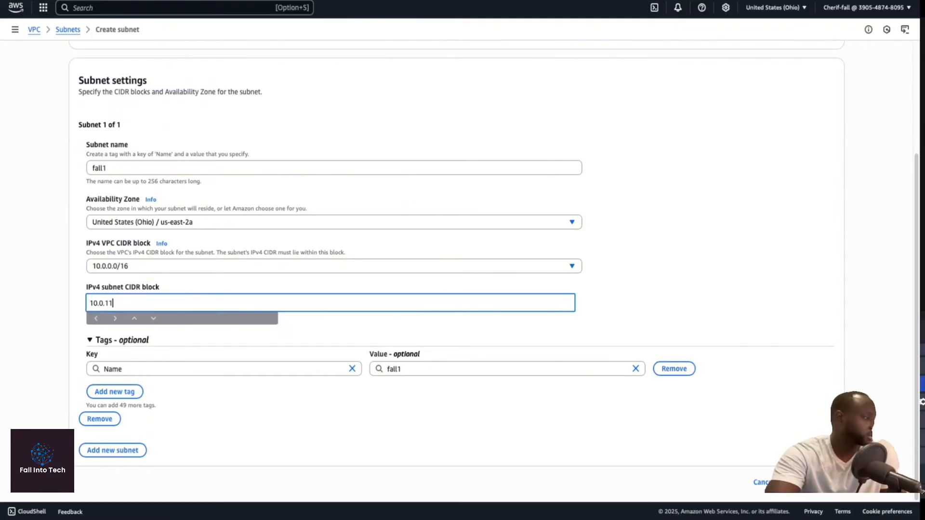
key(BackSpace)
text(.0/)
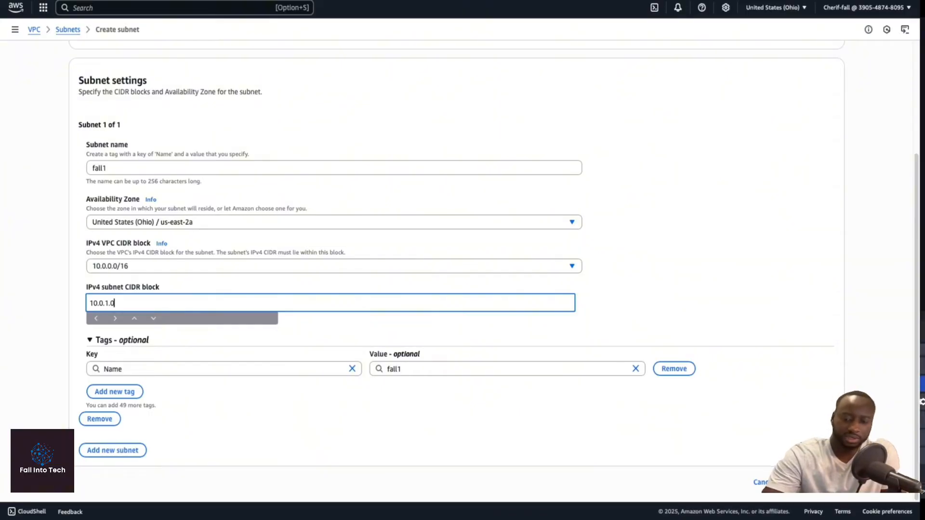
text(24)
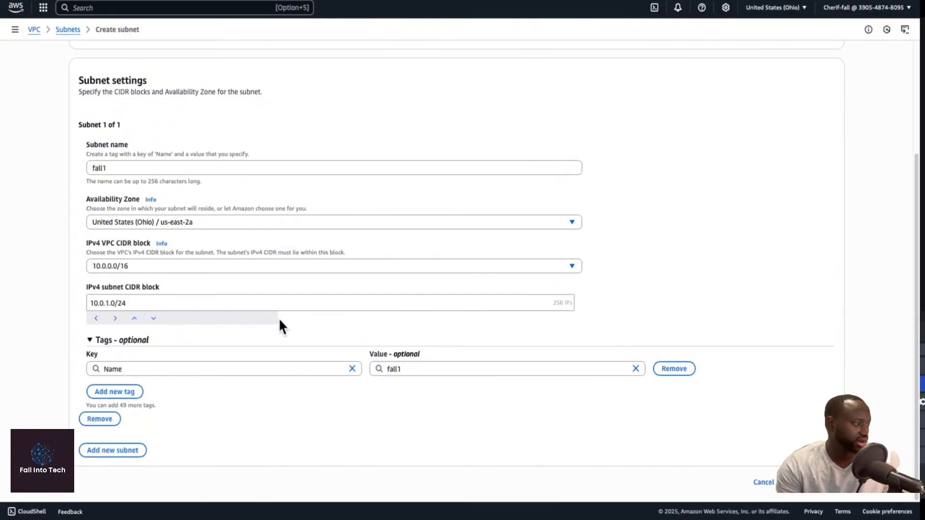
click(810, 488)
click(812, 493)
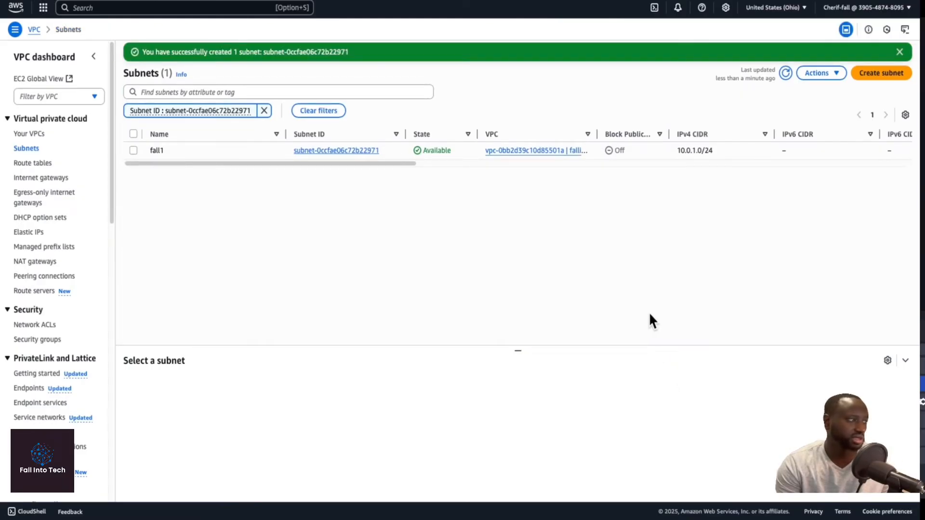
Enable auto-assignment of public IPv4 addresses in the fall1 subnet's settings and save the change
click(133, 149)
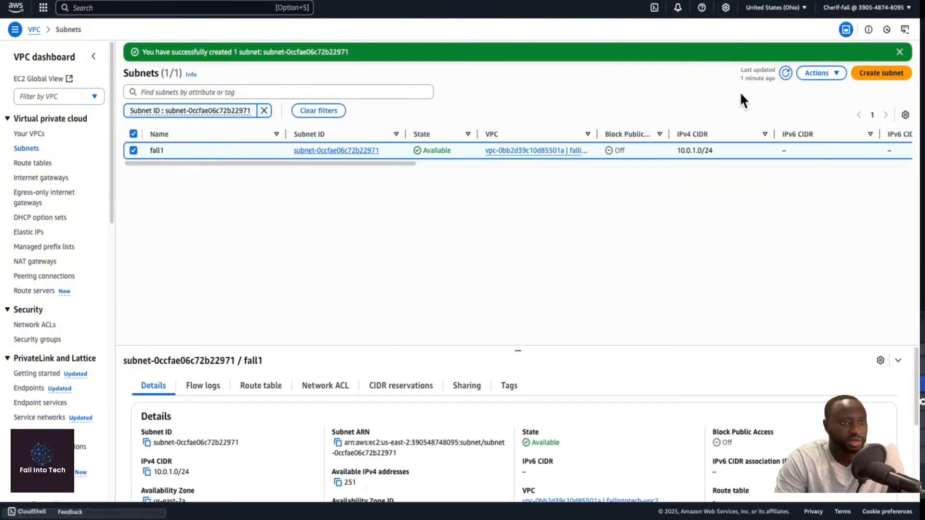
click(838, 73)
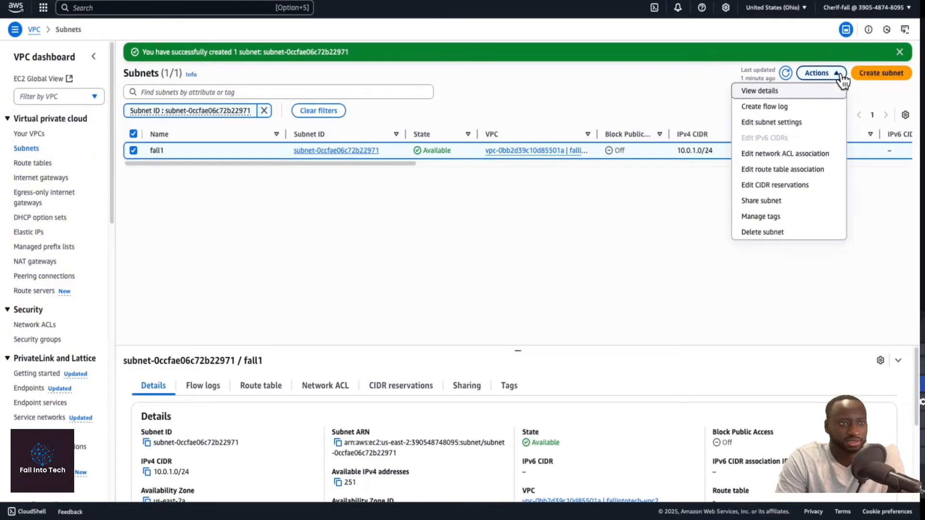
click(776, 124)
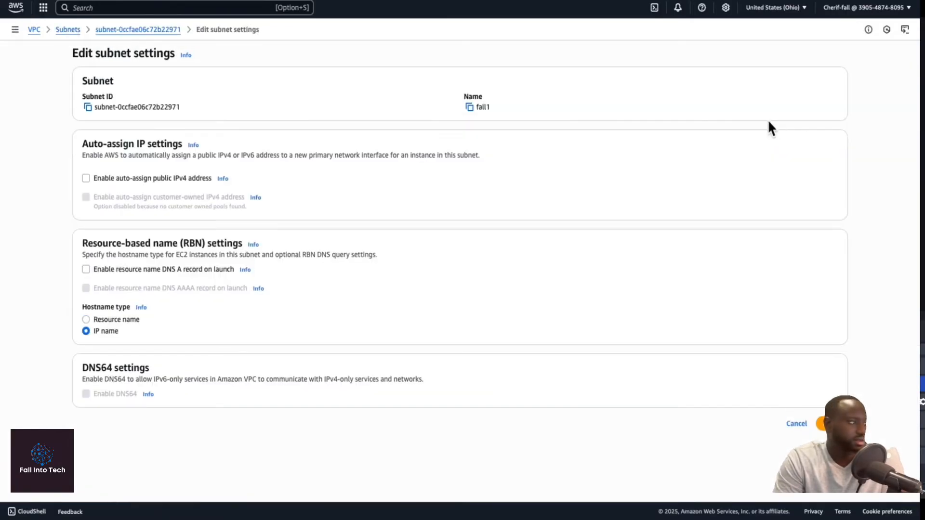
click(86, 178)
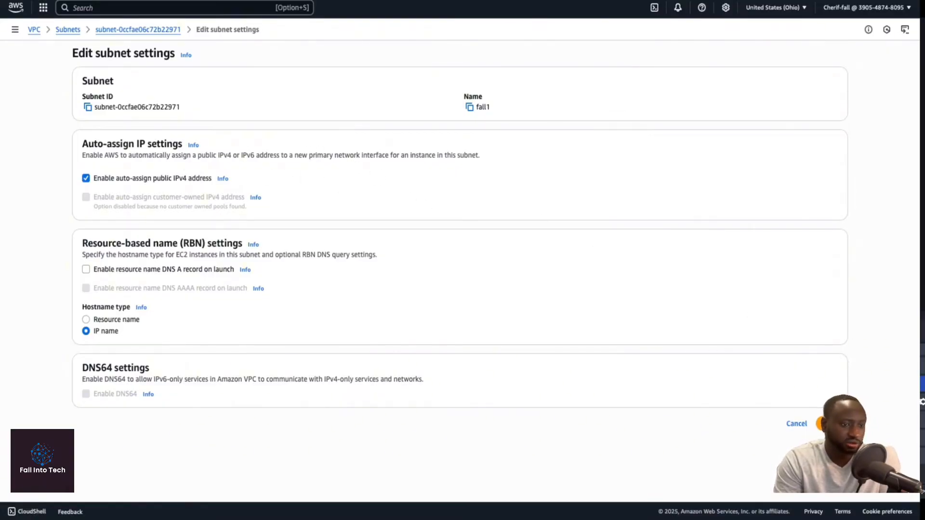
click(835, 424)
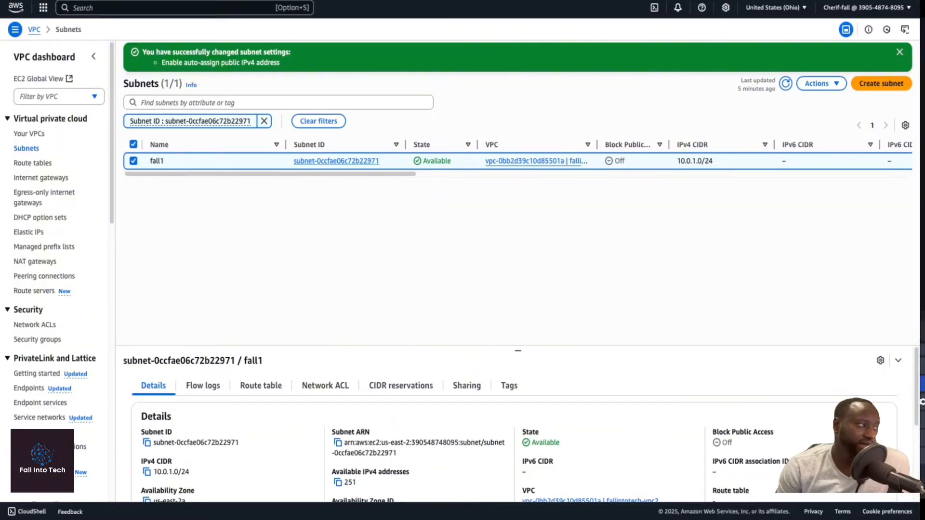
Create an internet gateway with the name tag "fall-internet gateway"
click(42, 179)
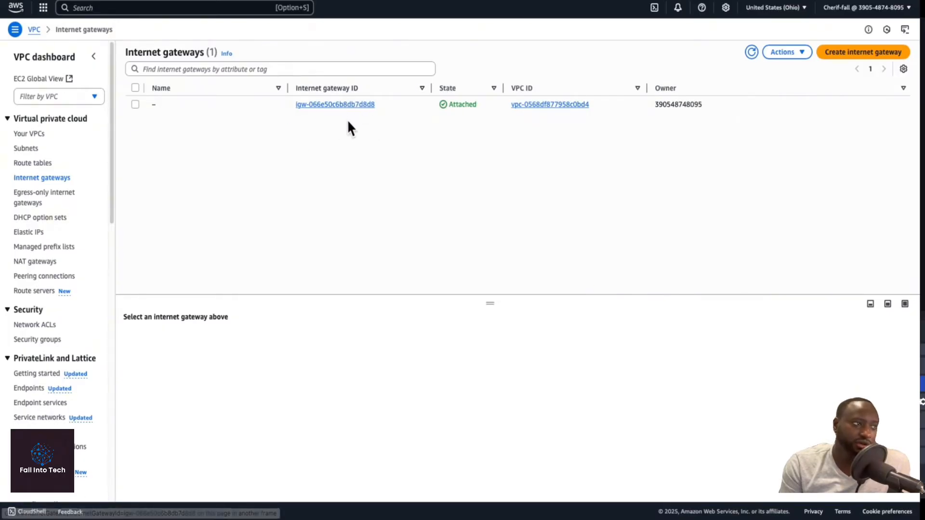
click(849, 59)
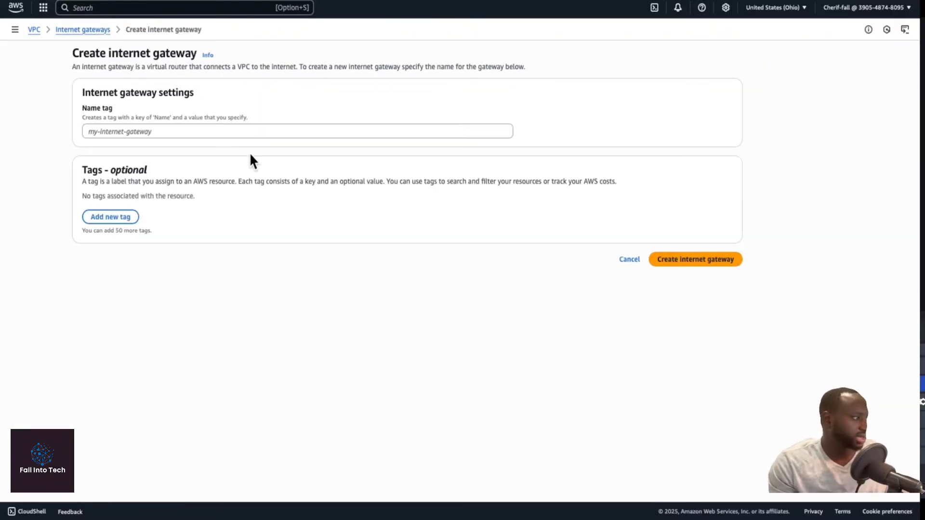
click(215, 129)
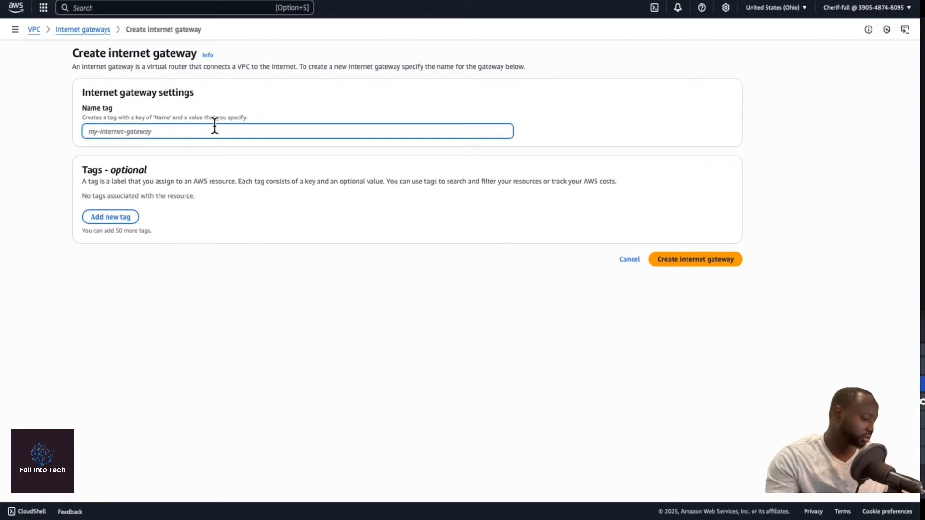
text(fall)
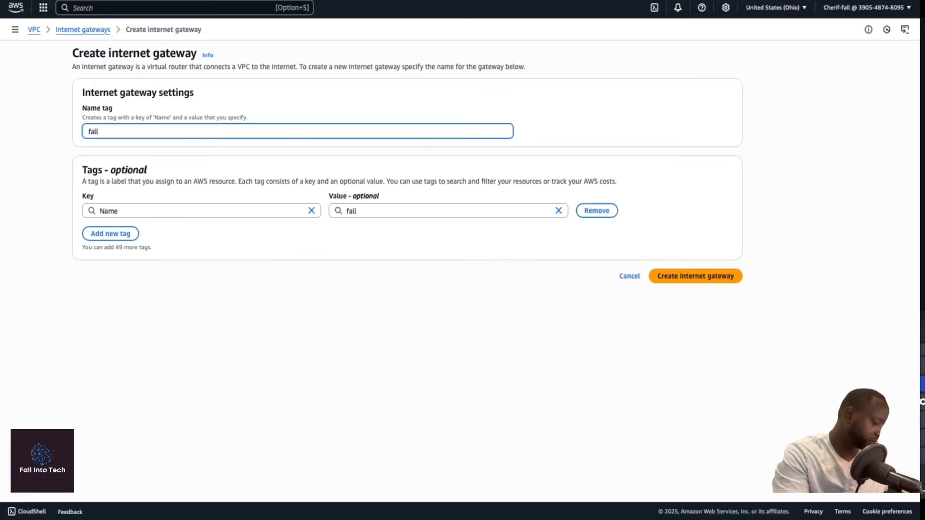
text(-internet gateway)
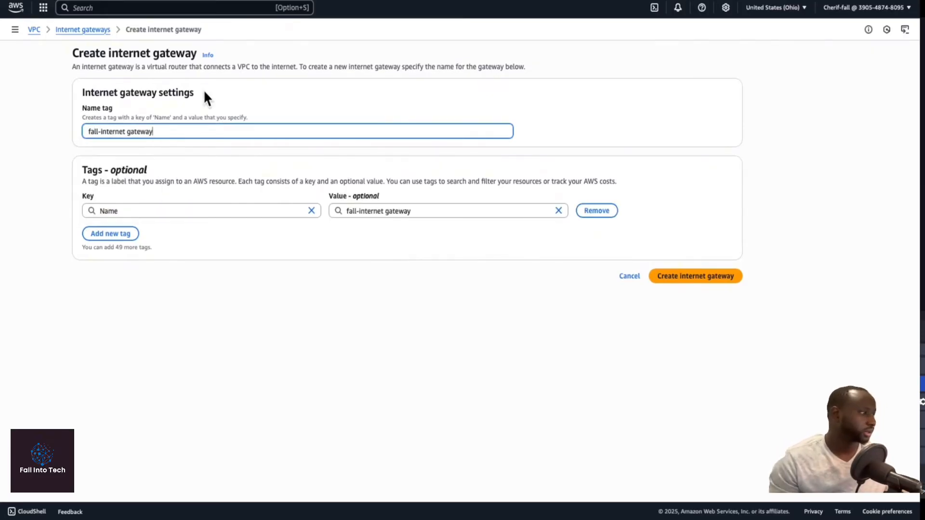
click(703, 277)
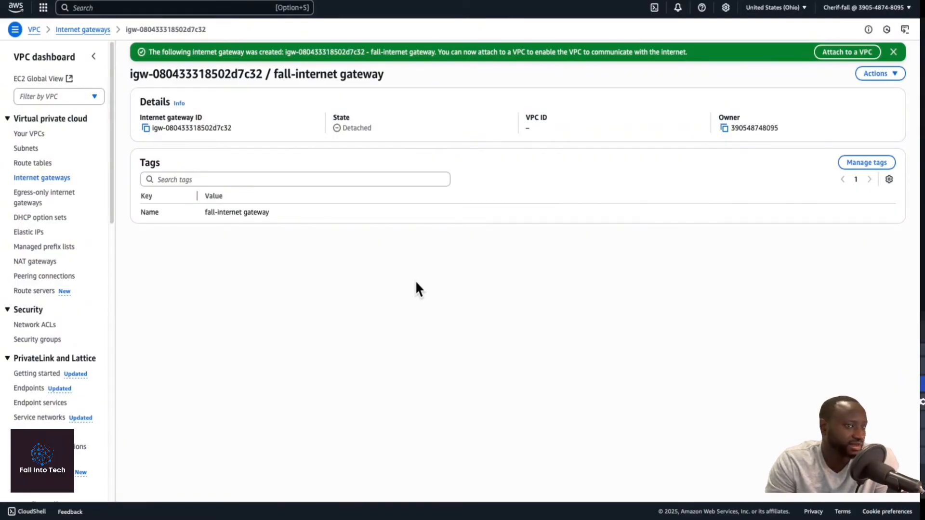
Attach the new internet gateway to the fallintotech-vpc2 VPC
click(894, 74)
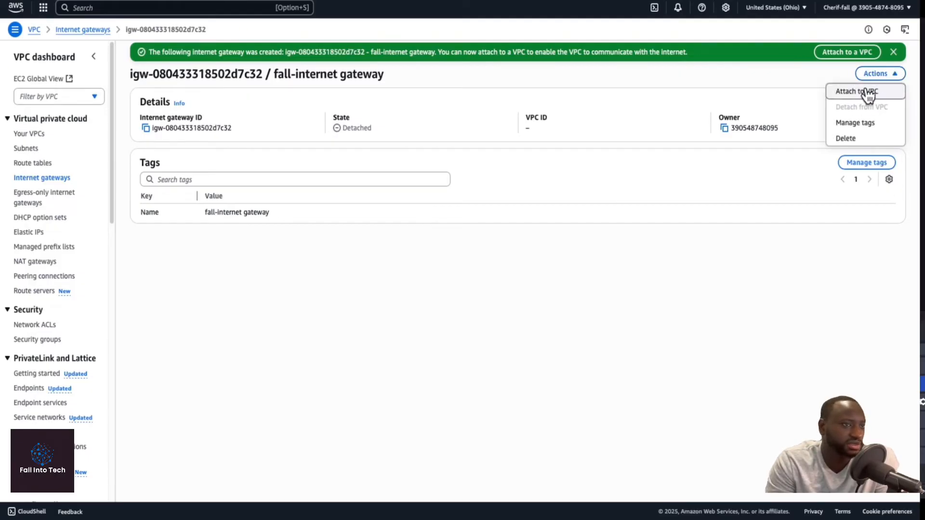
click(867, 91)
click(394, 128)
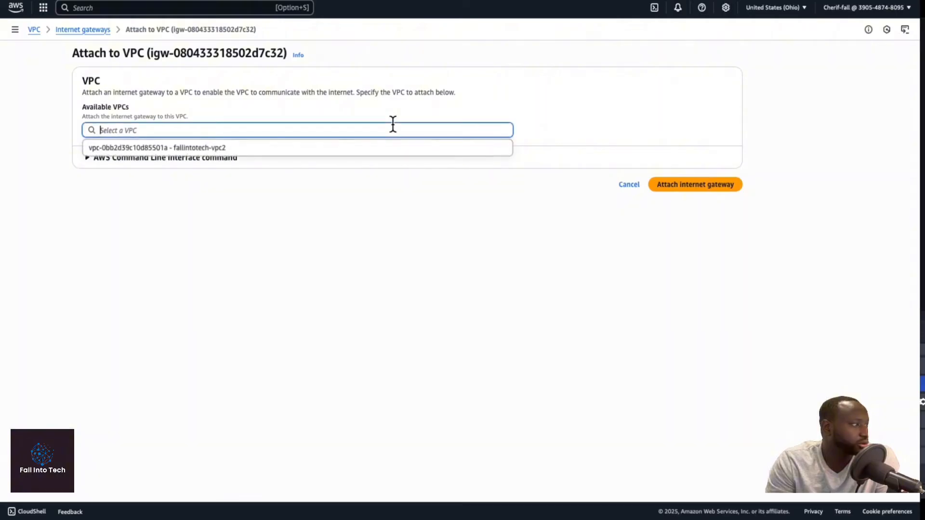
click(284, 149)
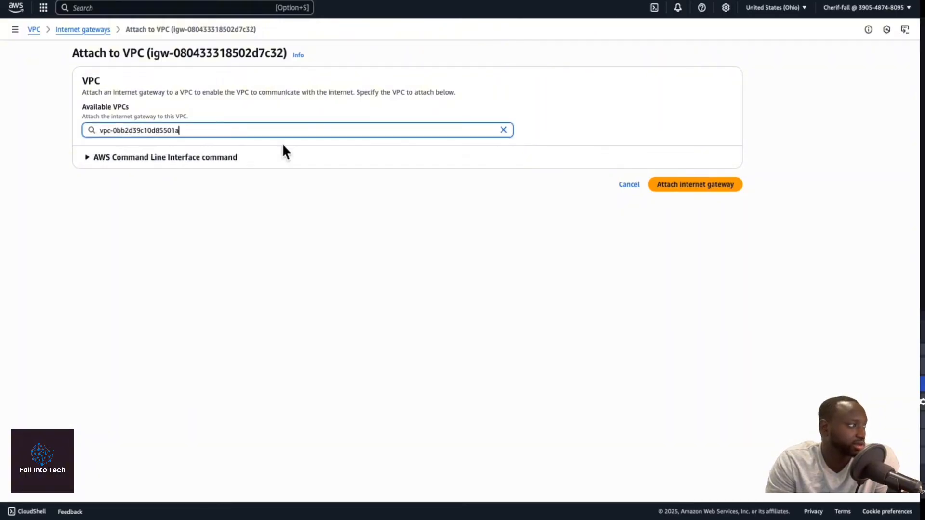
click(703, 186)
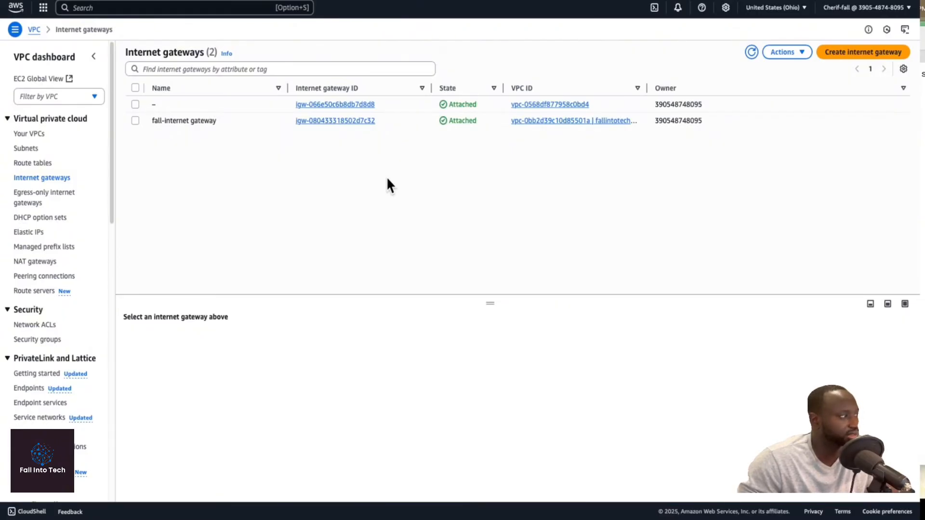
Compare the routes in the default VPC's main route table with those in the fallintotech-vpc2 route table
click(34, 164)
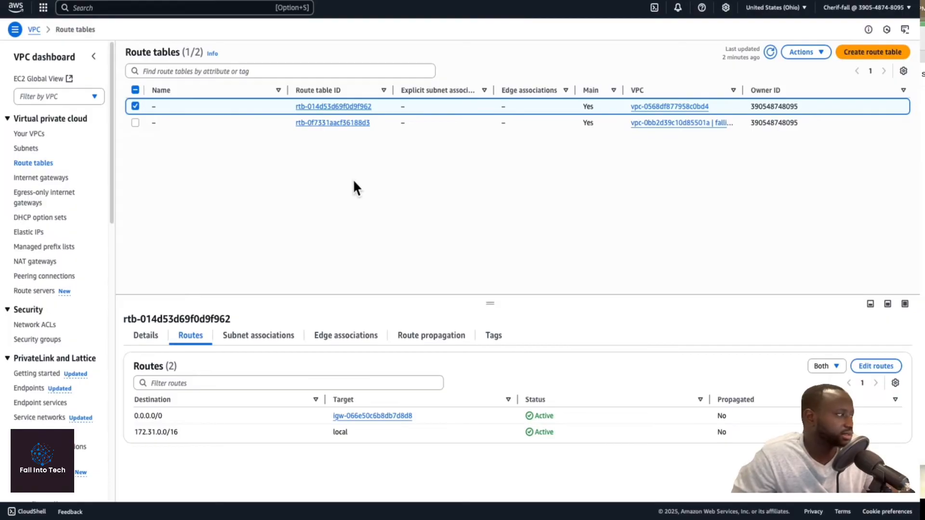
click(135, 106)
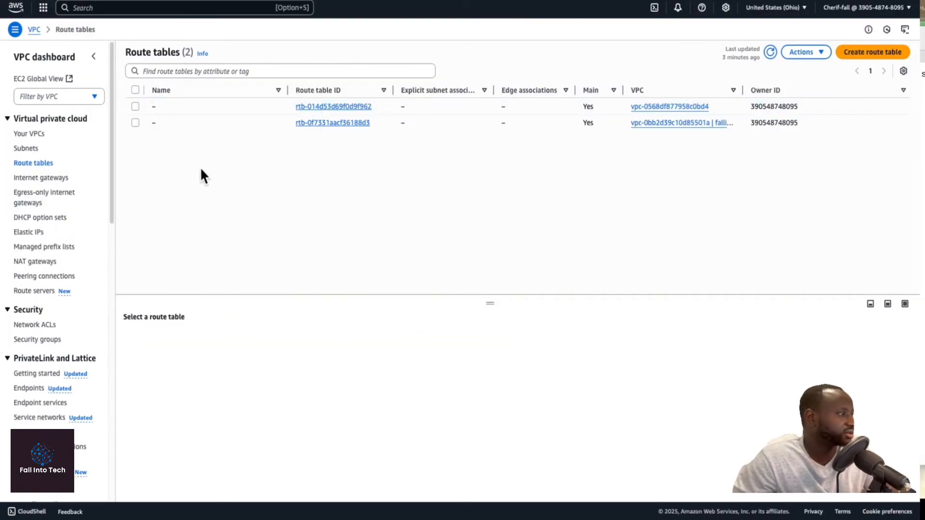
click(135, 105)
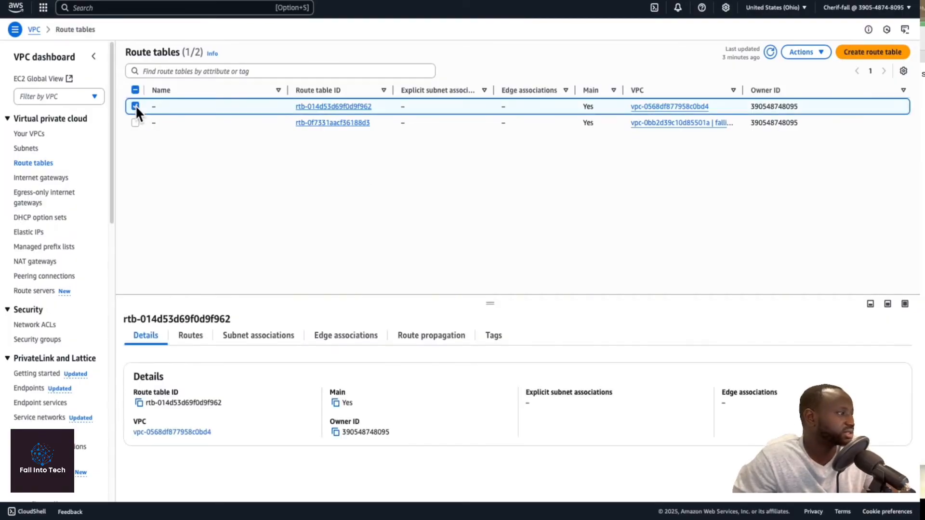
click(189, 337)
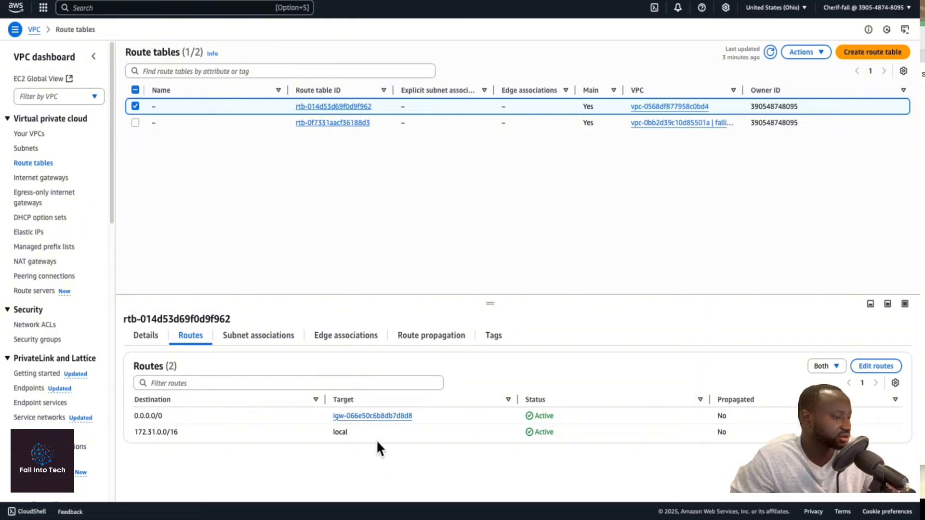
click(135, 105)
click(136, 123)
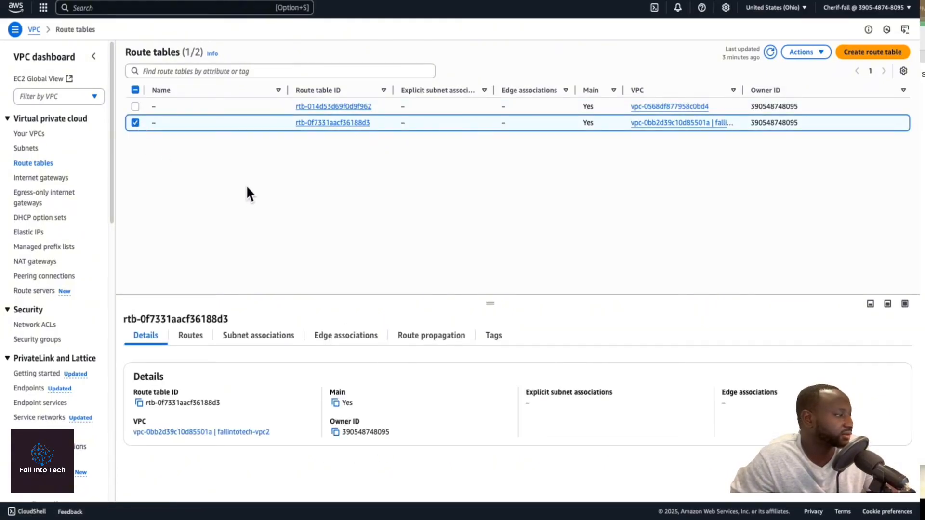
click(191, 335)
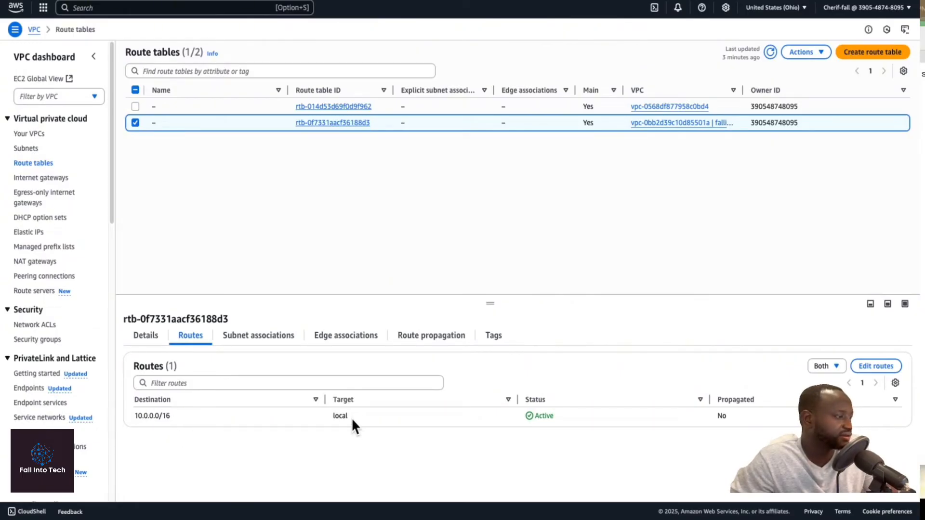
click(135, 121)
click(135, 105)
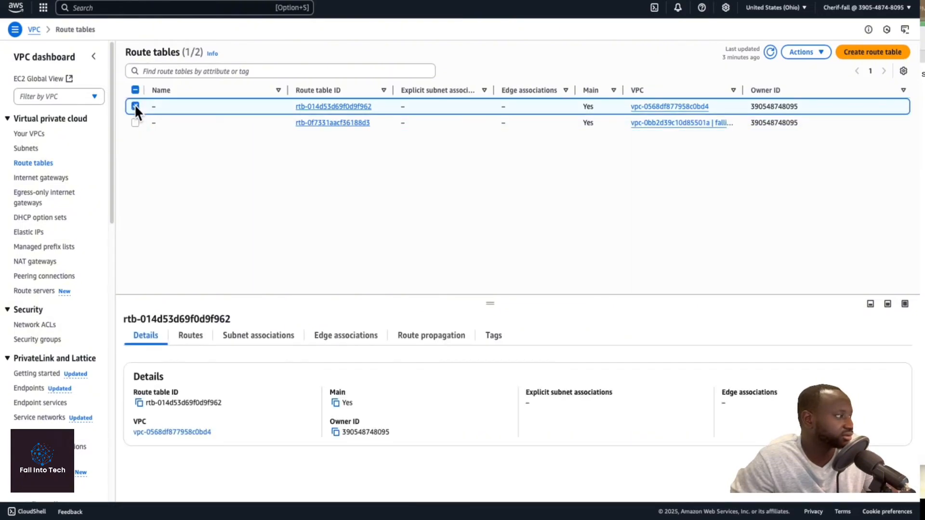
click(190, 336)
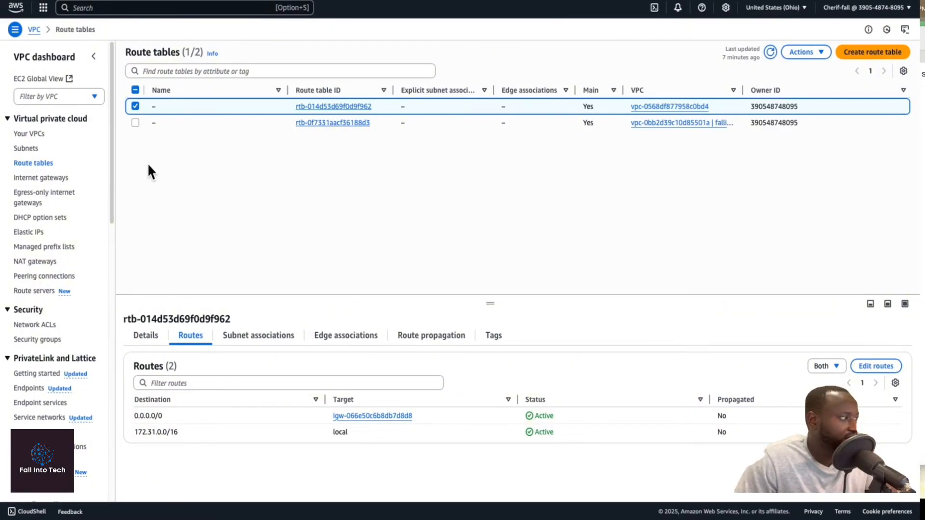
Edit the routes of the fallintotech-vpc2 route table and add a route with destination 0.0.0.0/0
click(135, 106)
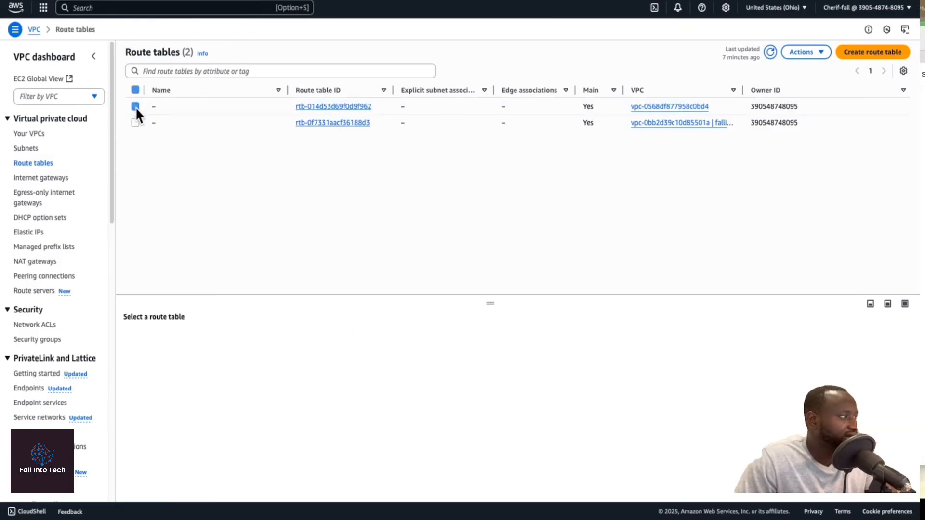
click(135, 123)
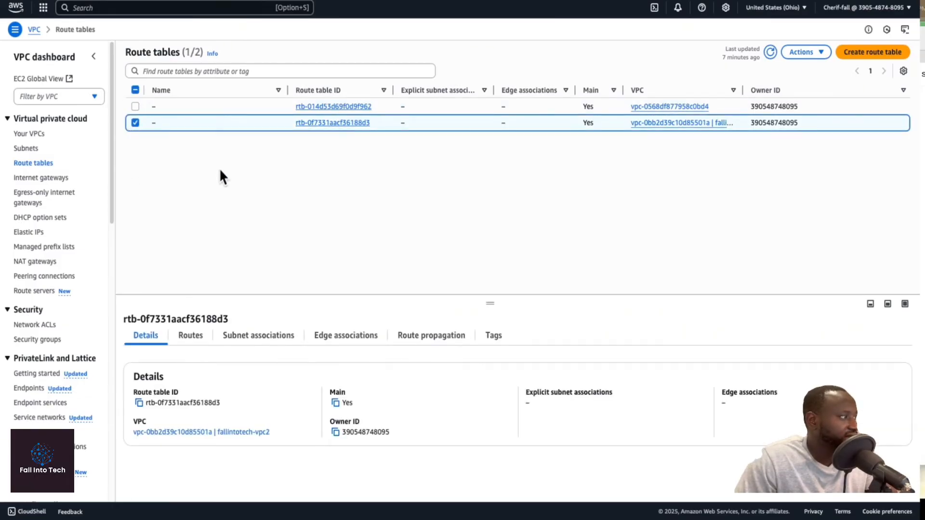
click(192, 343)
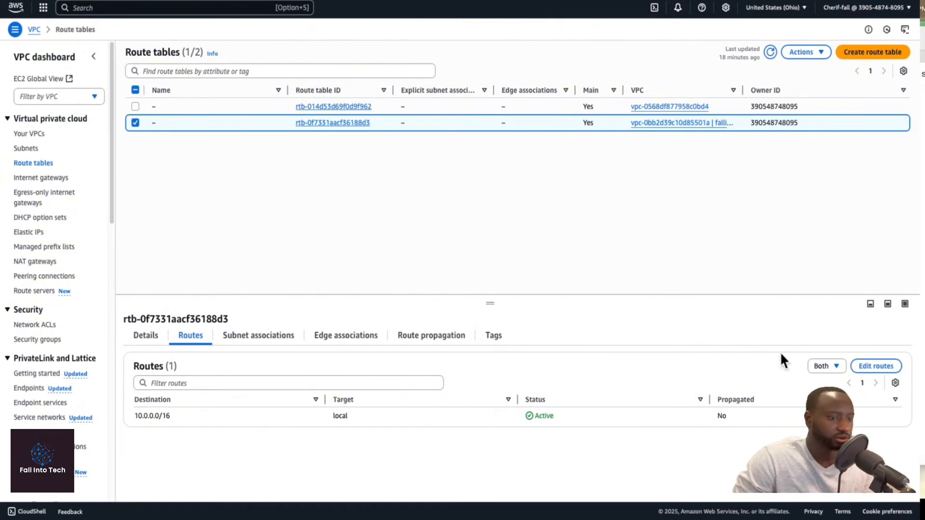
click(874, 367)
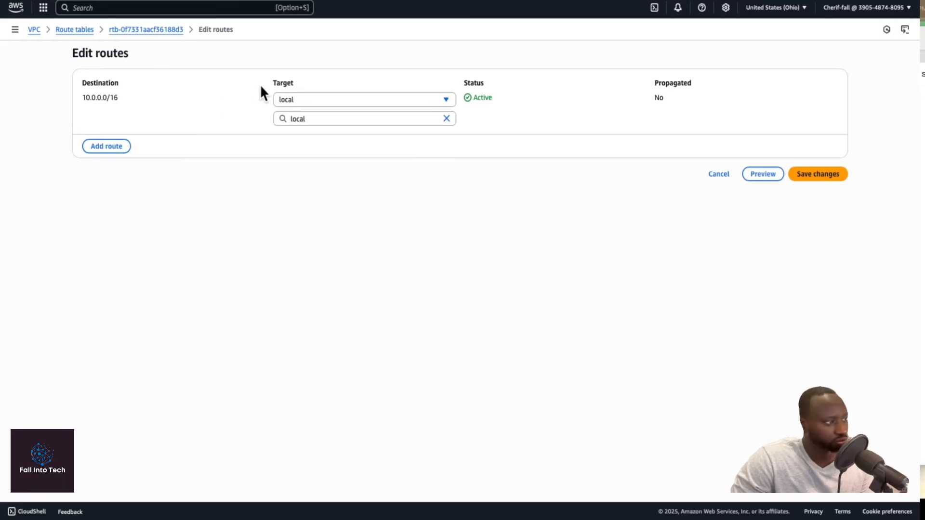
click(106, 147)
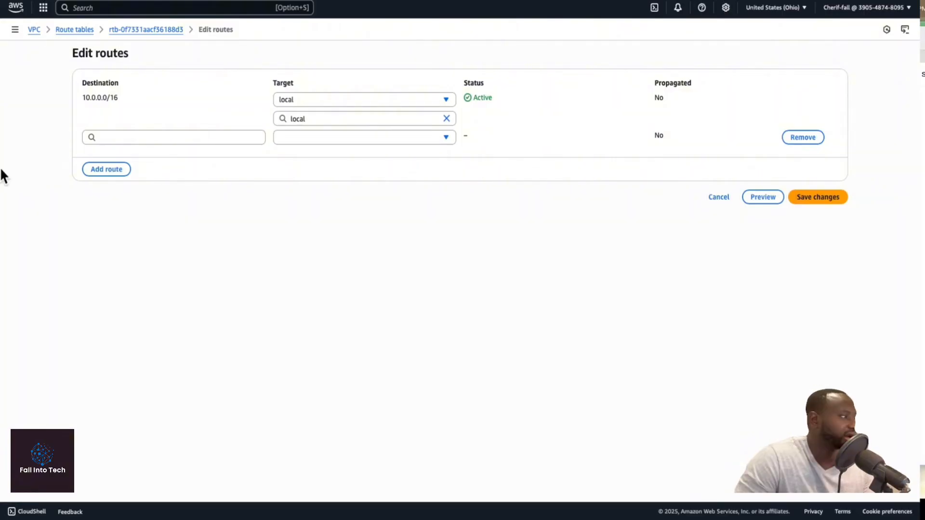
click(137, 136)
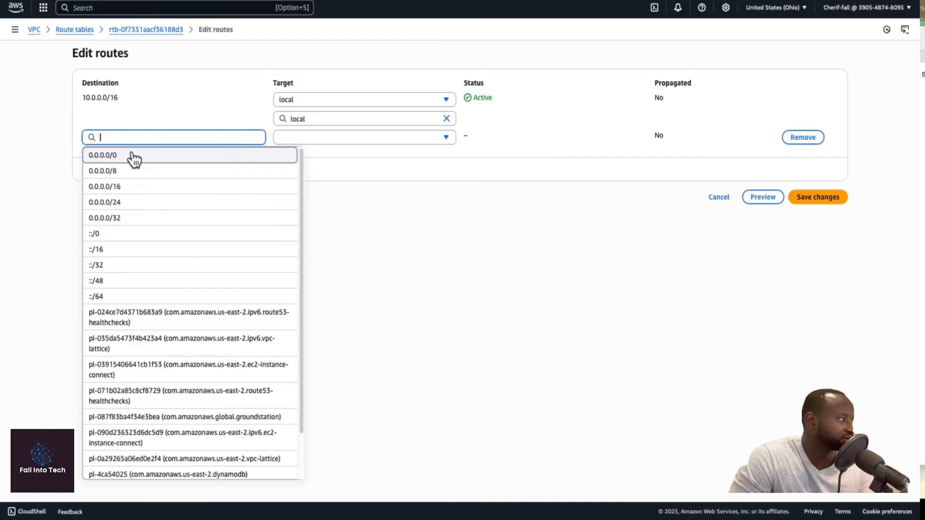
click(132, 155)
Target the new route at the internet gateway named "fall-internet gateway" and save the route changes
click(323, 139)
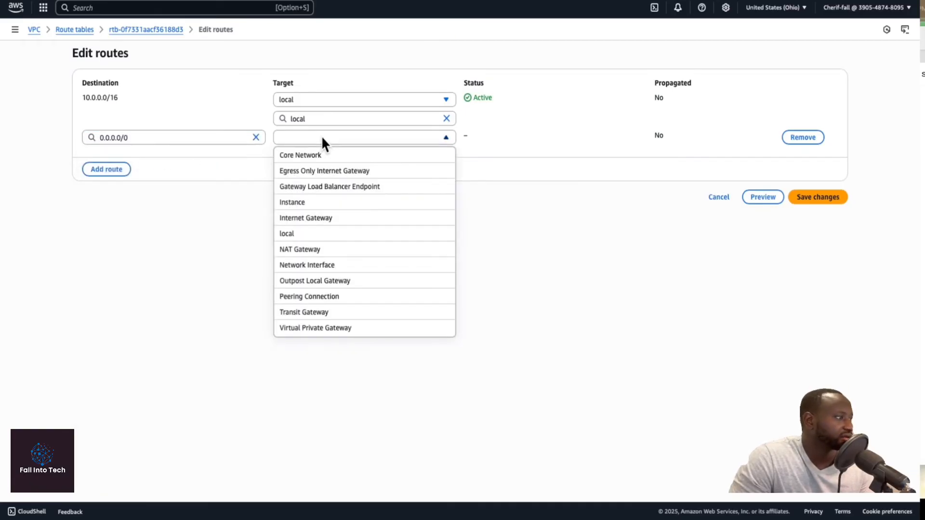
click(340, 220)
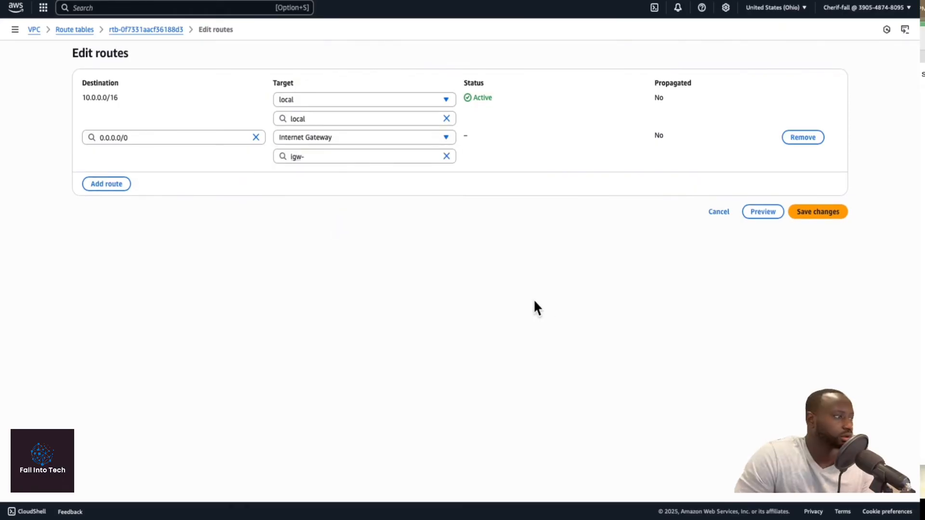
click(343, 156)
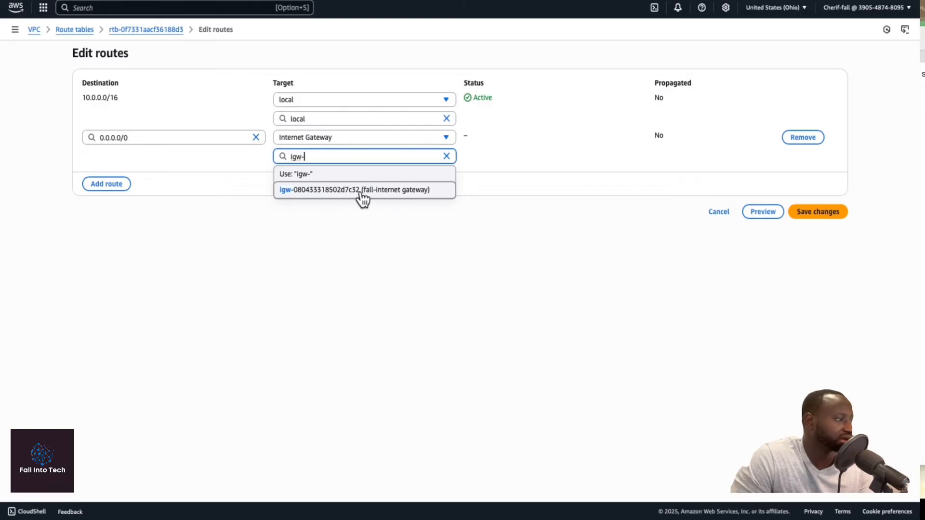
click(393, 190)
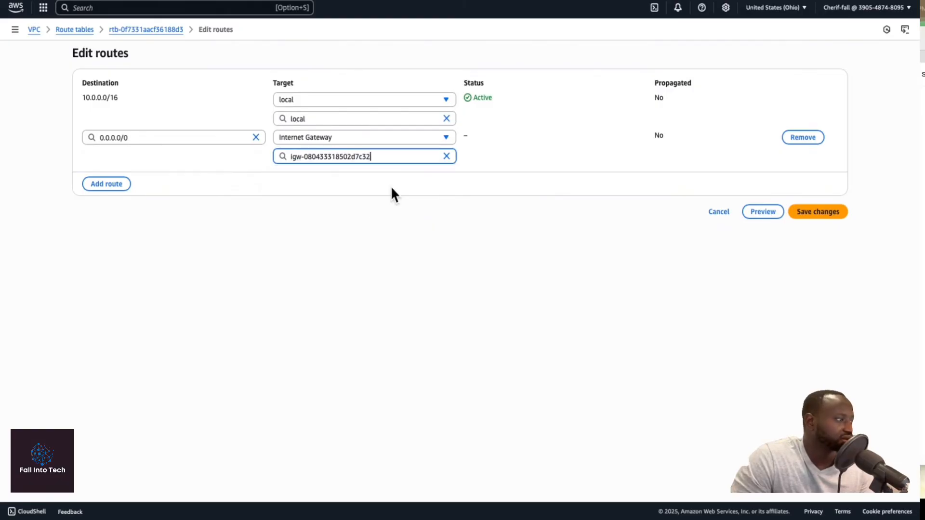
click(378, 184)
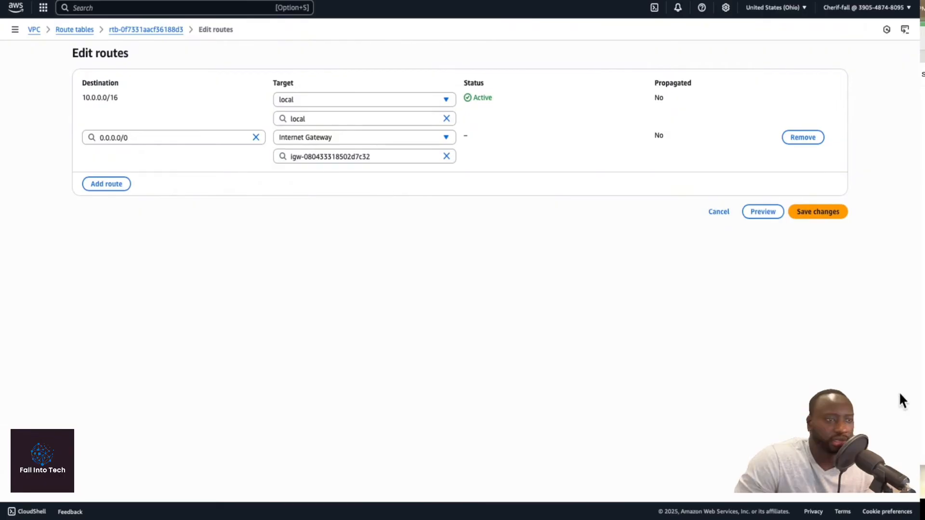
click(807, 213)
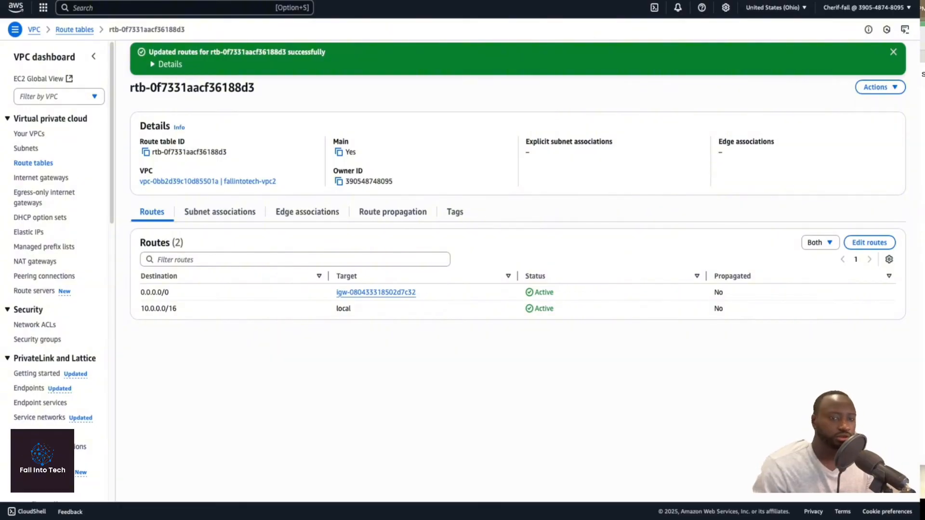
Explicitly associate the fall1 subnet with the fallintotech-vpc2 route table and save the association
click(218, 213)
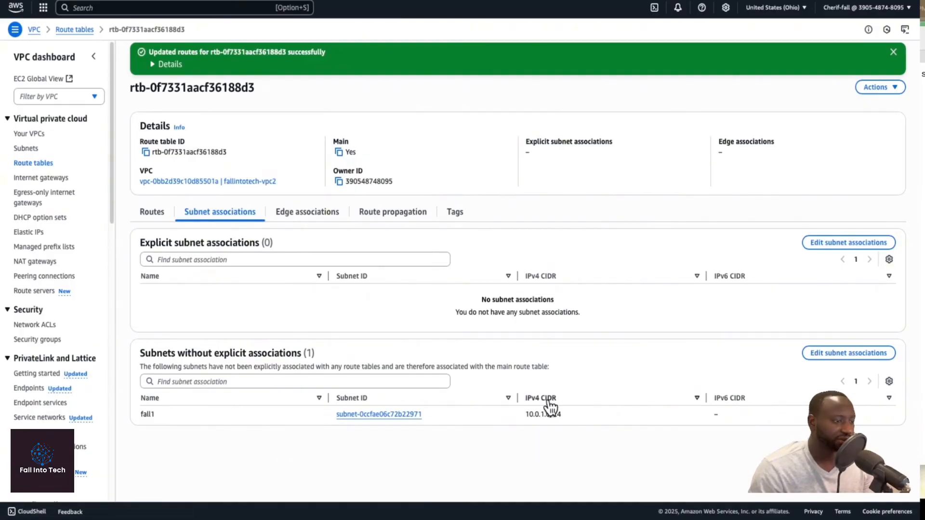
click(838, 356)
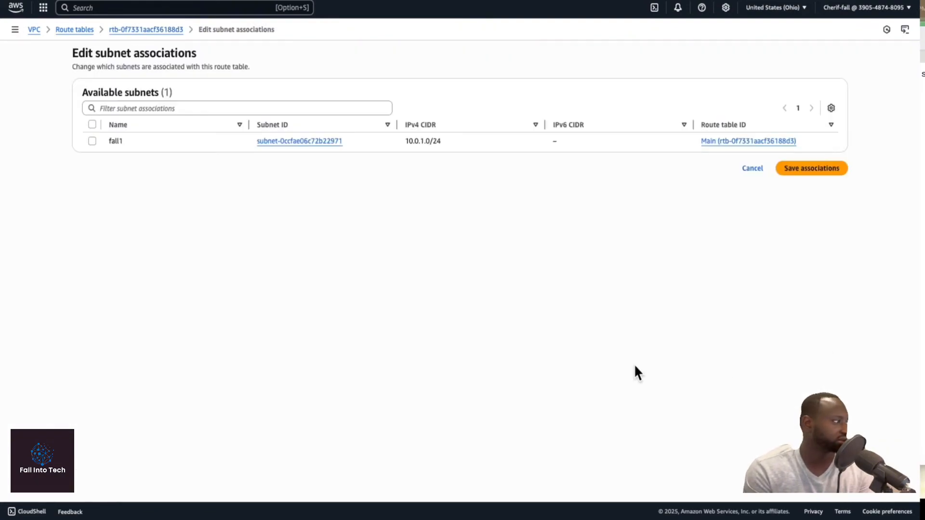
click(91, 141)
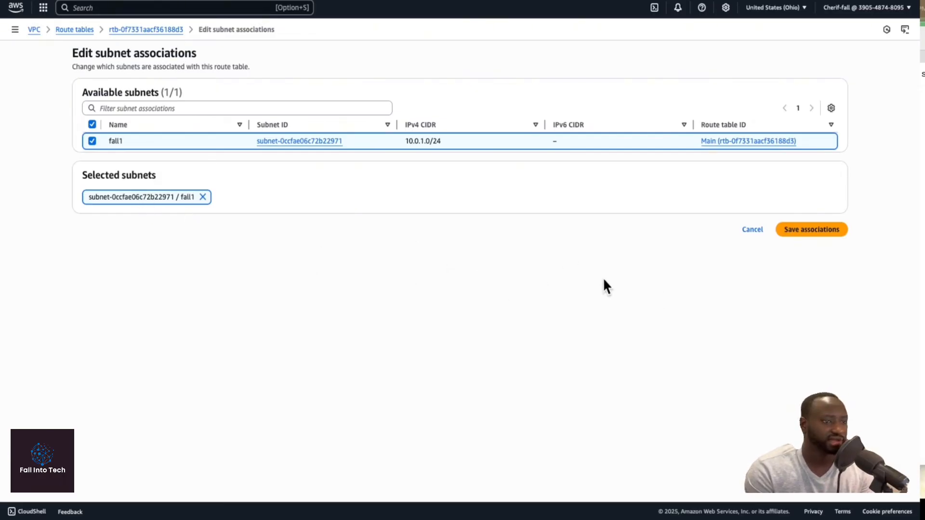
click(818, 230)
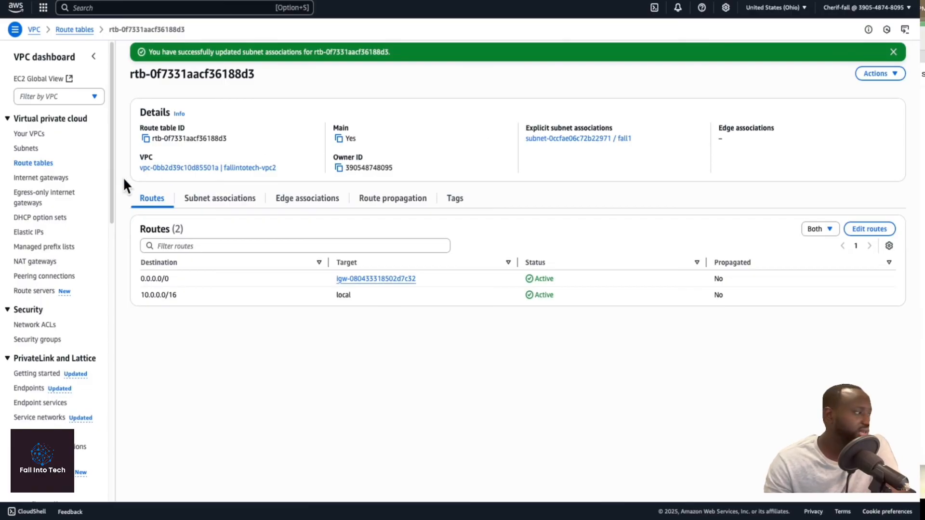
Start creating a new security group in the VPC console and name it "fallintotech security group"
click(48, 340)
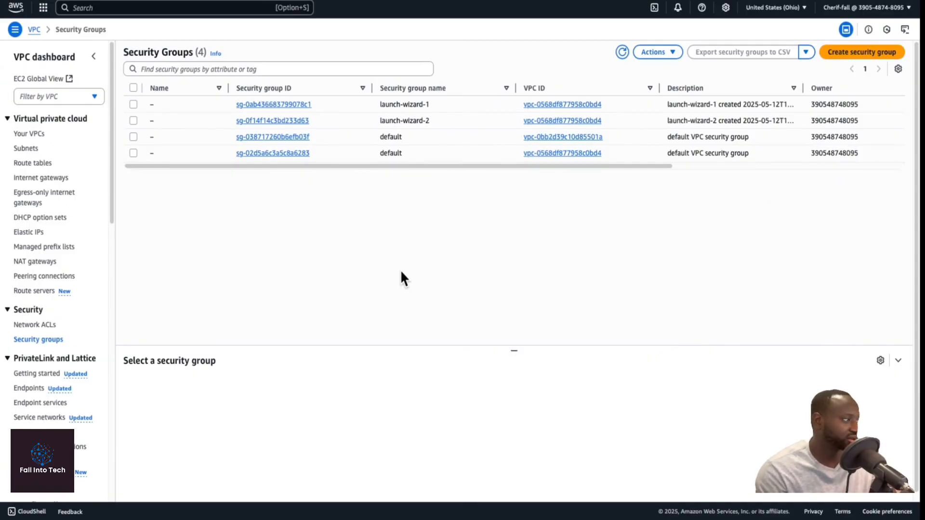
click(852, 51)
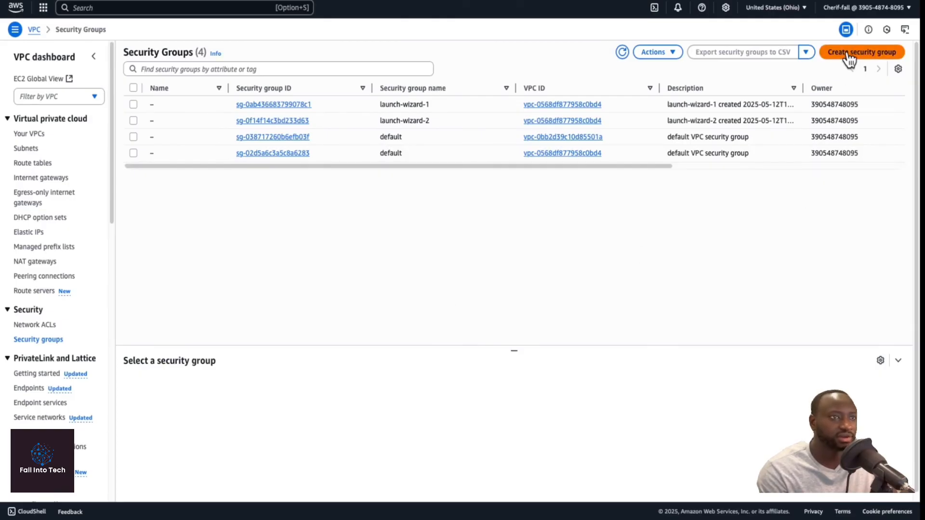
click(187, 122)
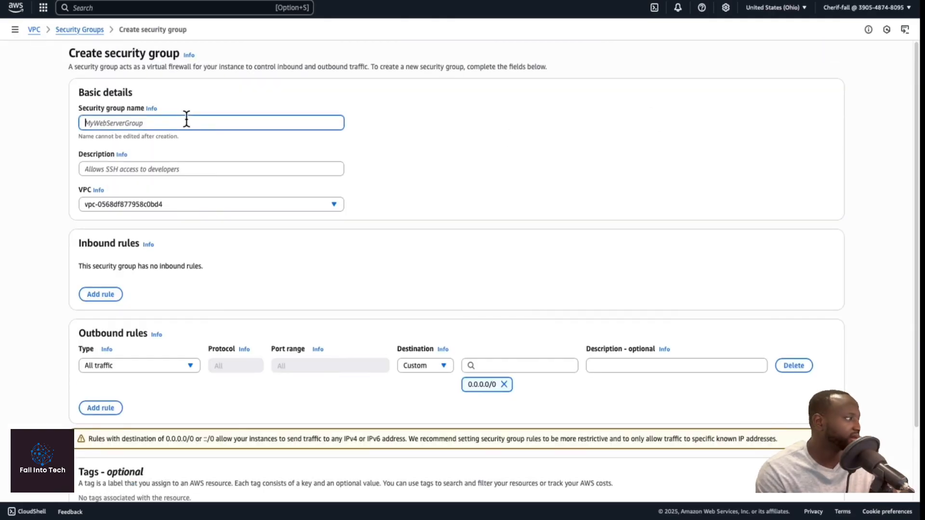
text(fal)
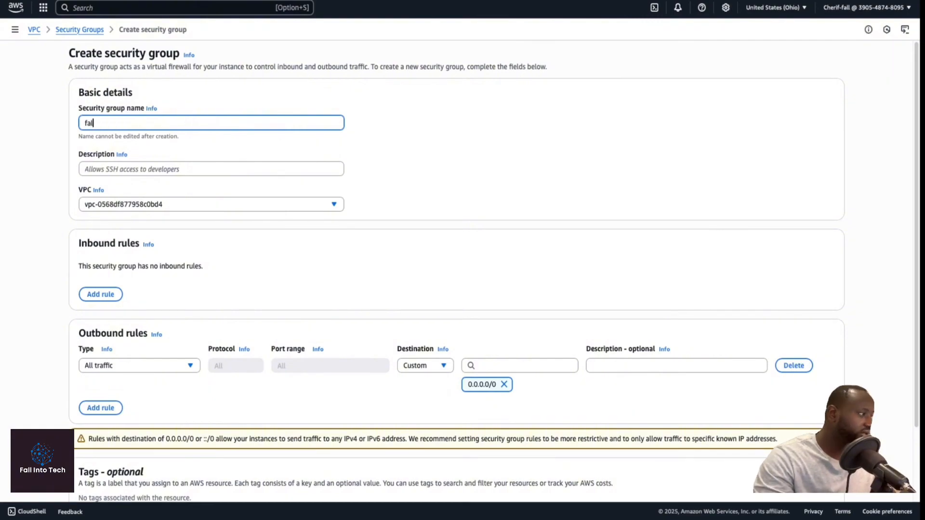
text(lintotech)
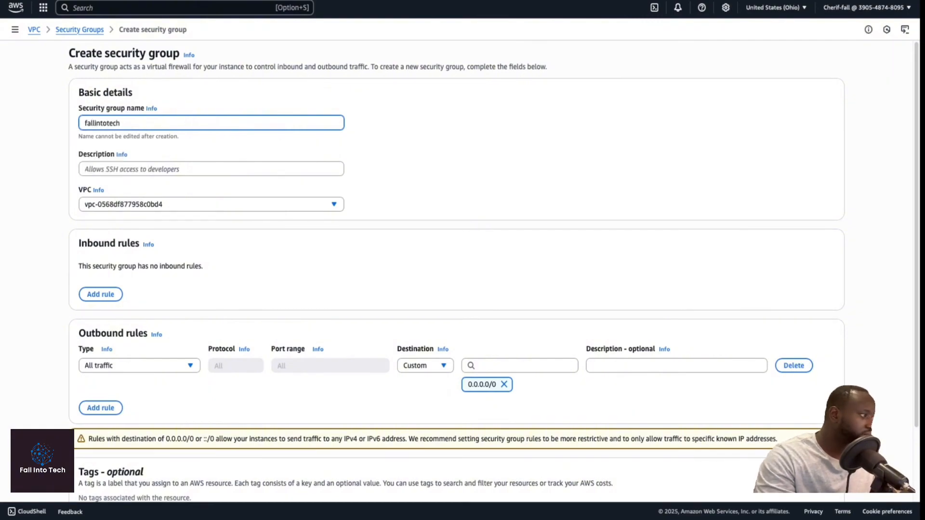
text( security group)
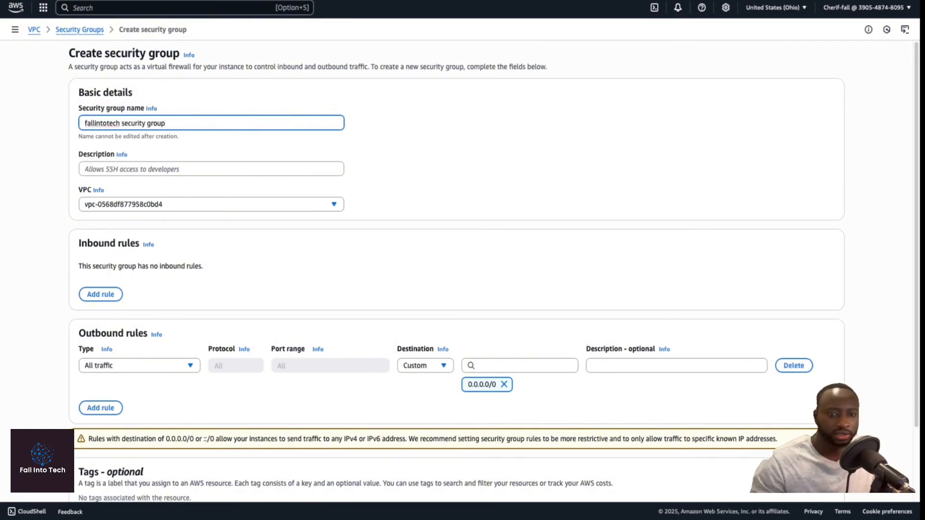
click(393, 300)
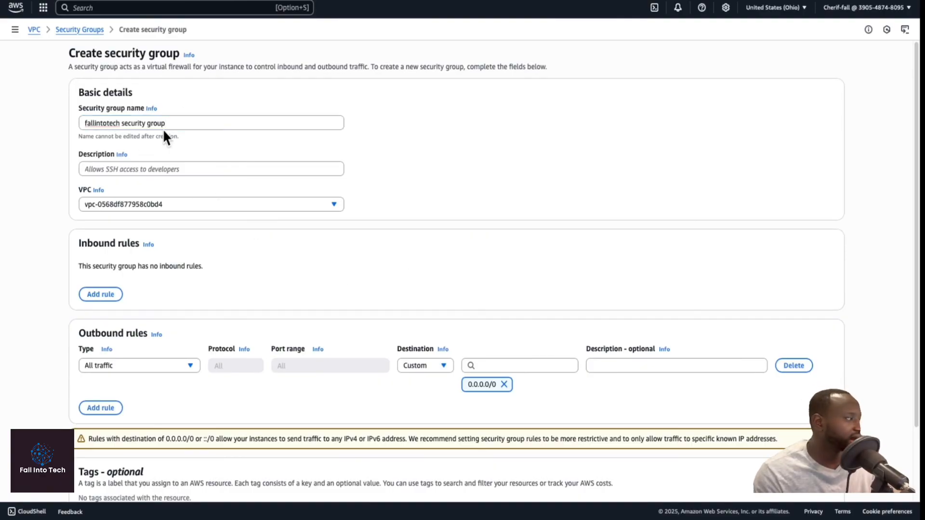
Describe the security group as "A security Group for fall into tech VPC" and assign it to the fallintotech-vpc2 VPC
click(164, 166)
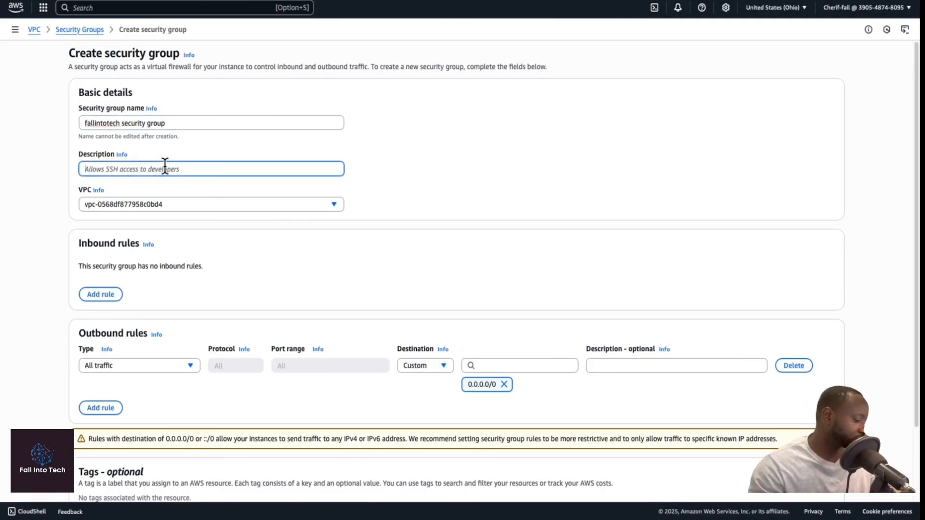
text(Secru)
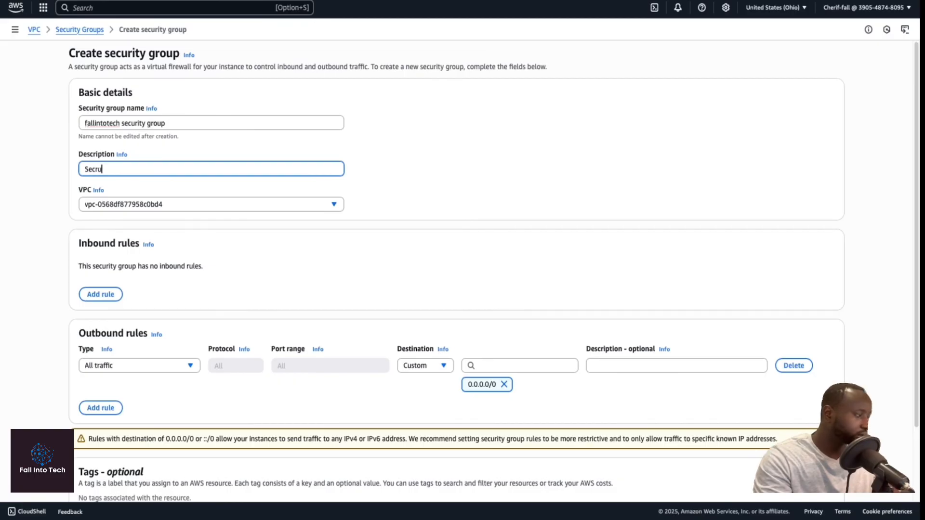
key(BackSpace)
key(BackSpace)
text(ur)
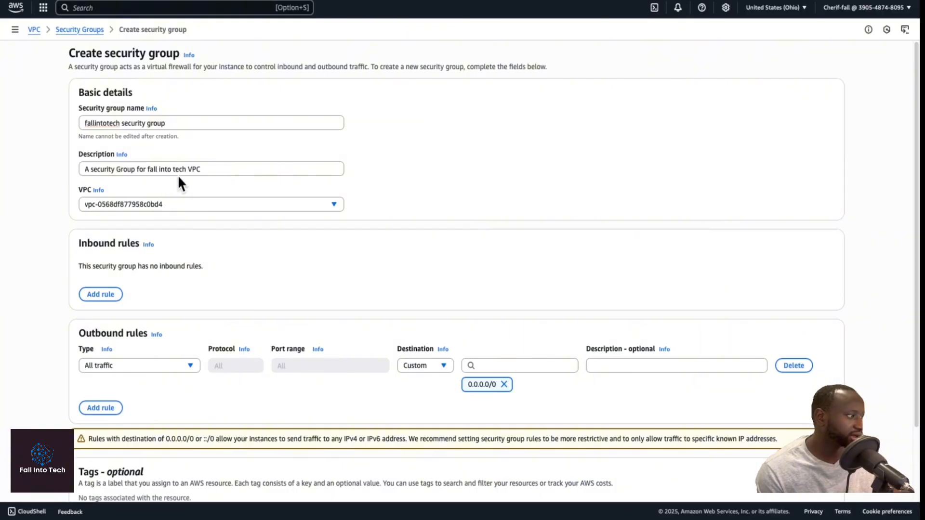
click(333, 204)
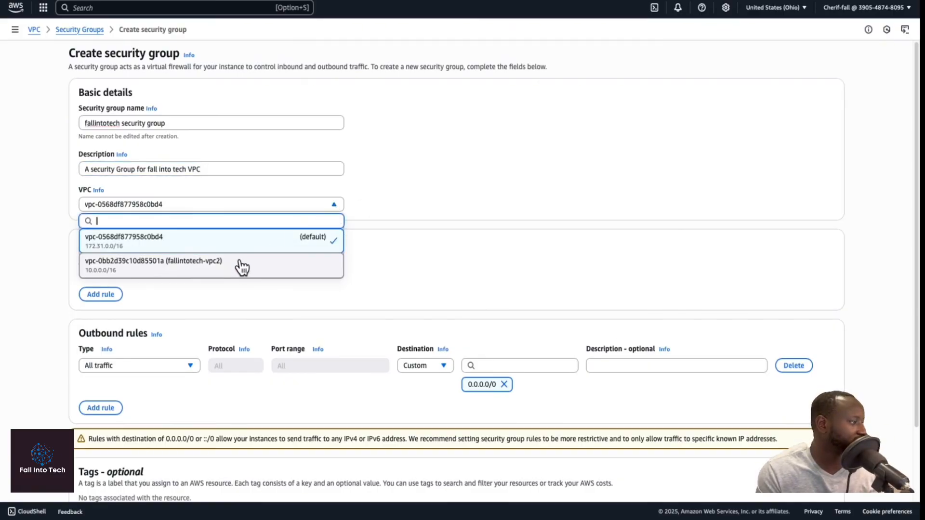
click(210, 266)
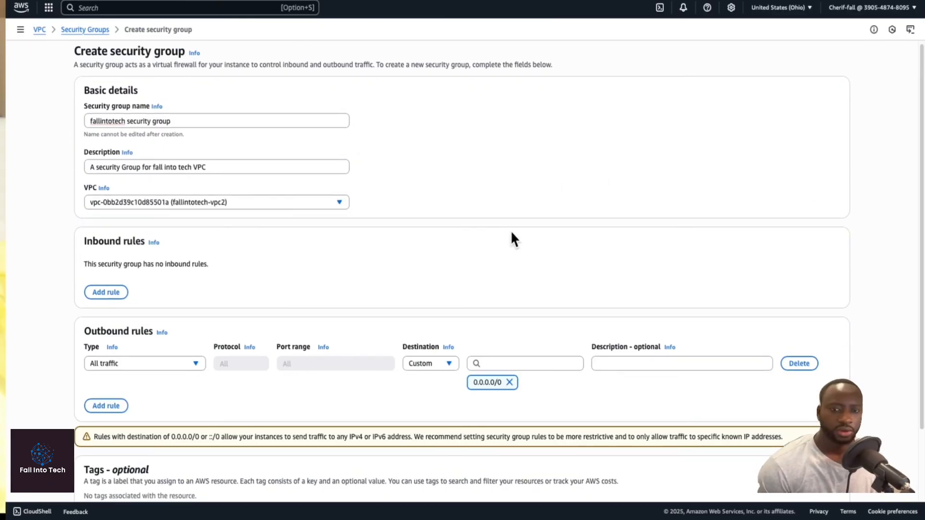
scroll(448, 290, up, 1)
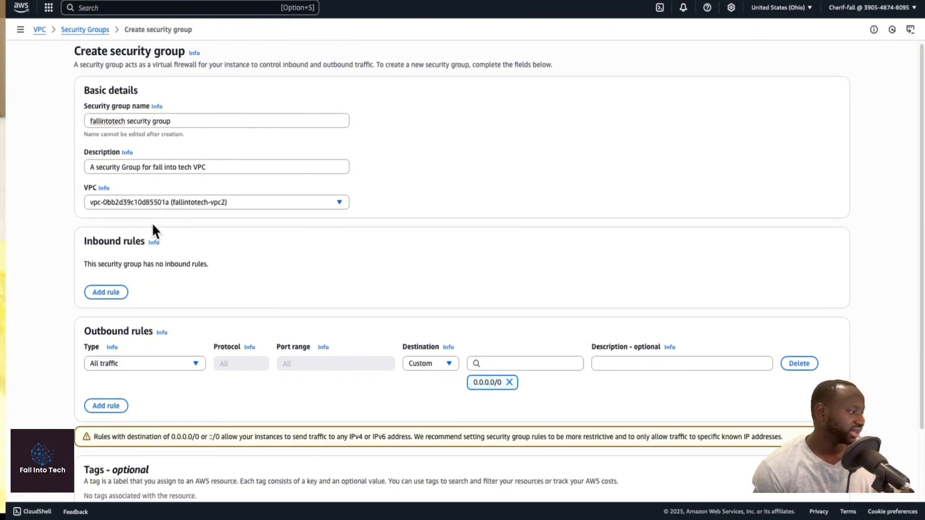
Add an inbound rule to the security group allowing HTTP traffic with source Anywhere-IPv4
scroll(138, 368, down, 3)
scroll(146, 362, up, 2)
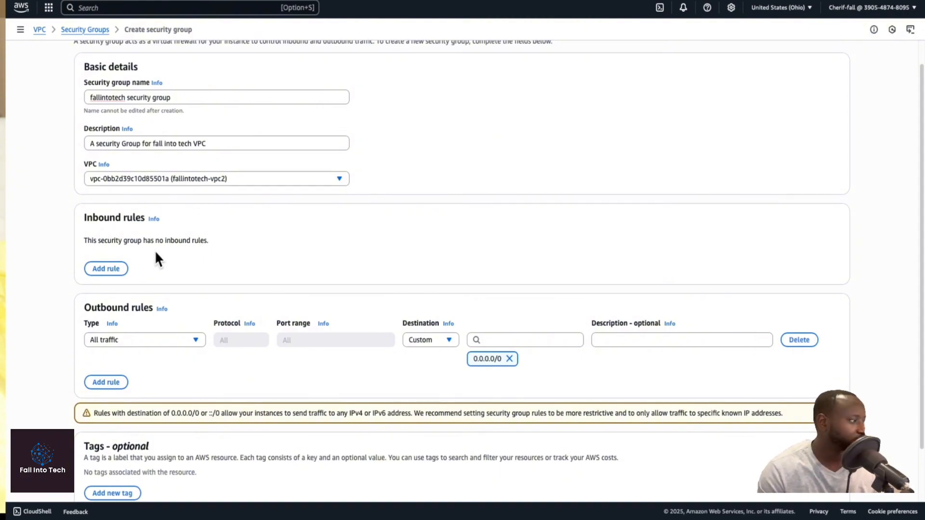
click(109, 268)
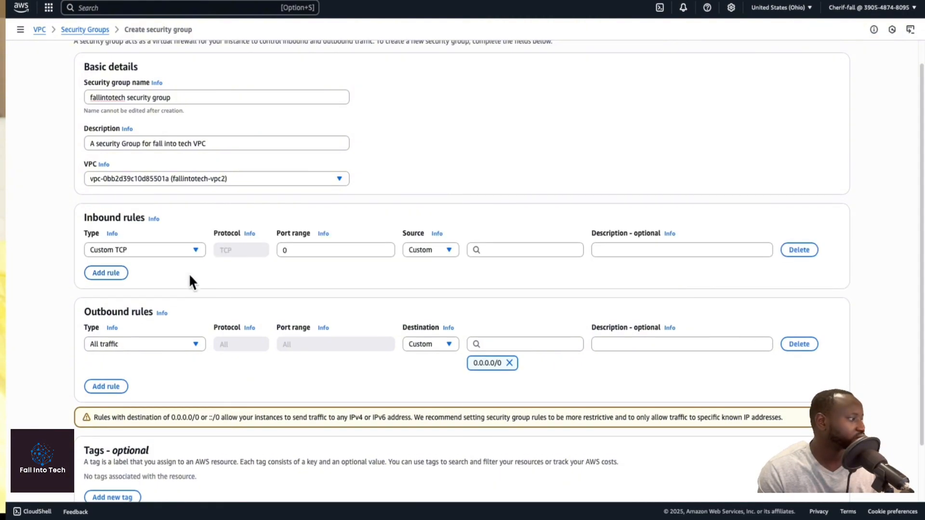
click(194, 251)
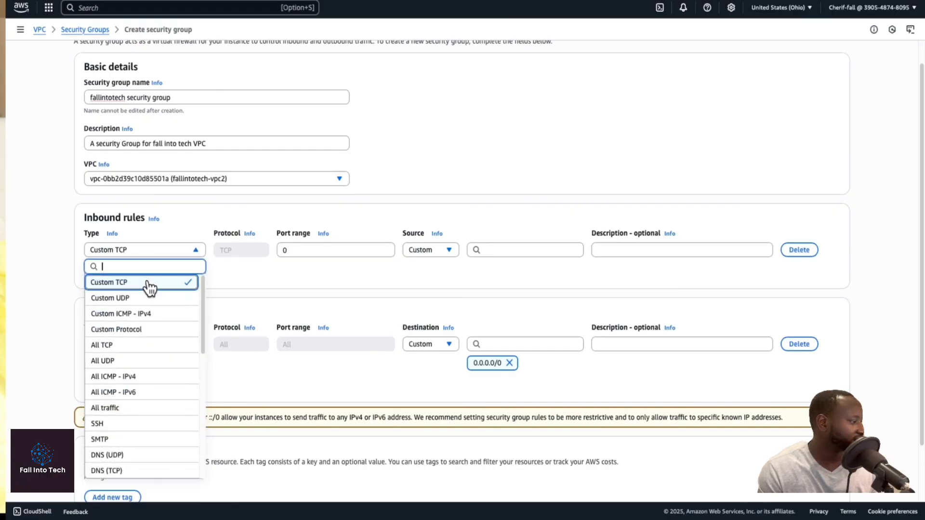
scroll(148, 440, down, 2)
click(142, 415)
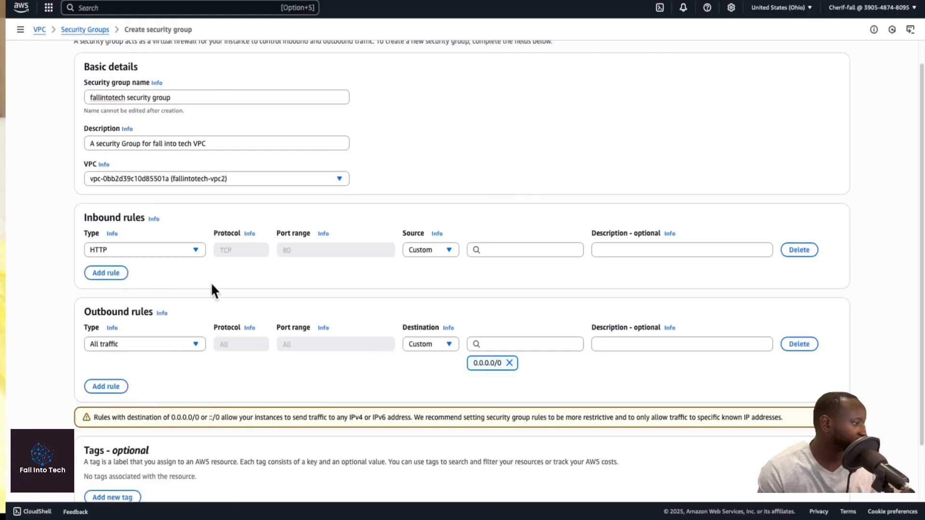
click(450, 251)
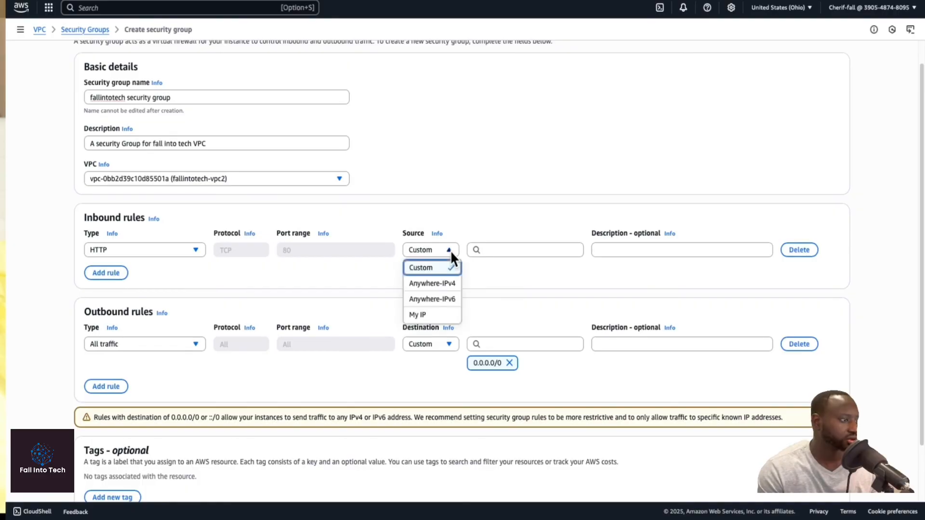
click(435, 284)
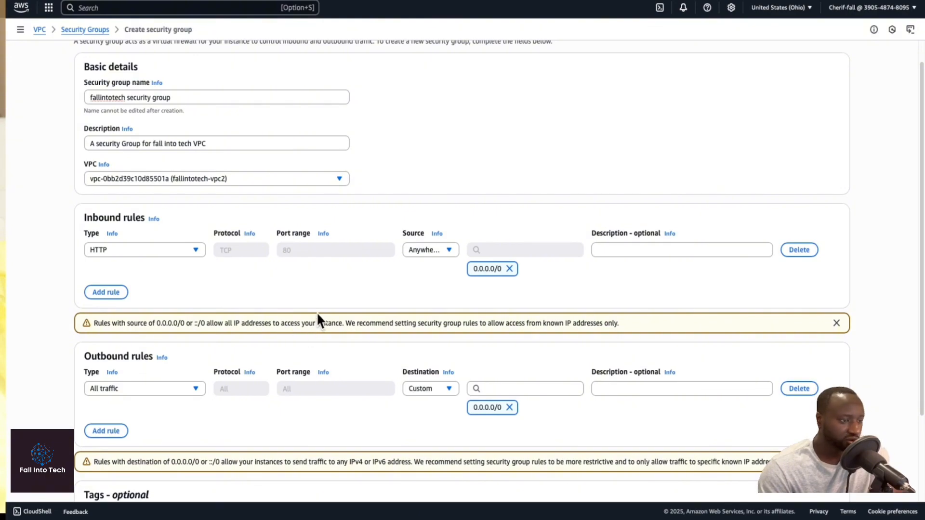
Keep the outbound rule for all traffic and create the security group
scroll(361, 301, down, 1)
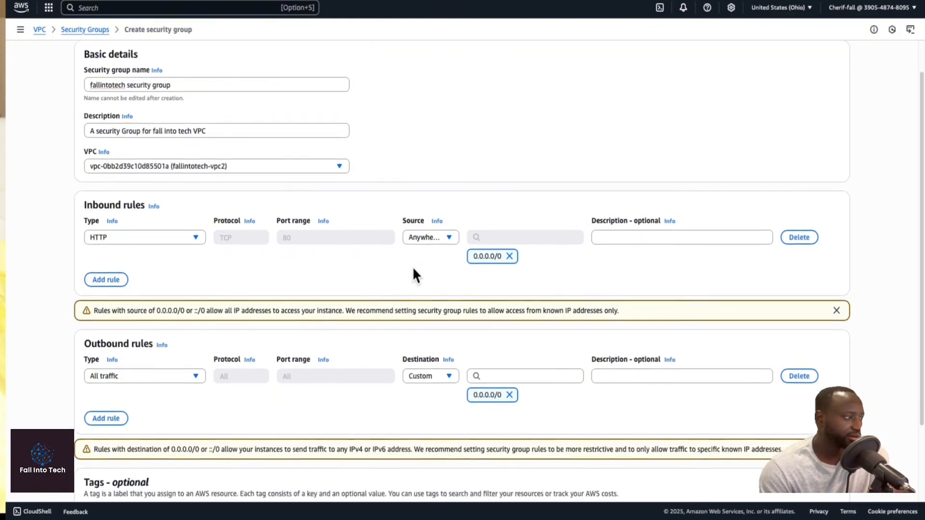
scroll(409, 270, down, 4)
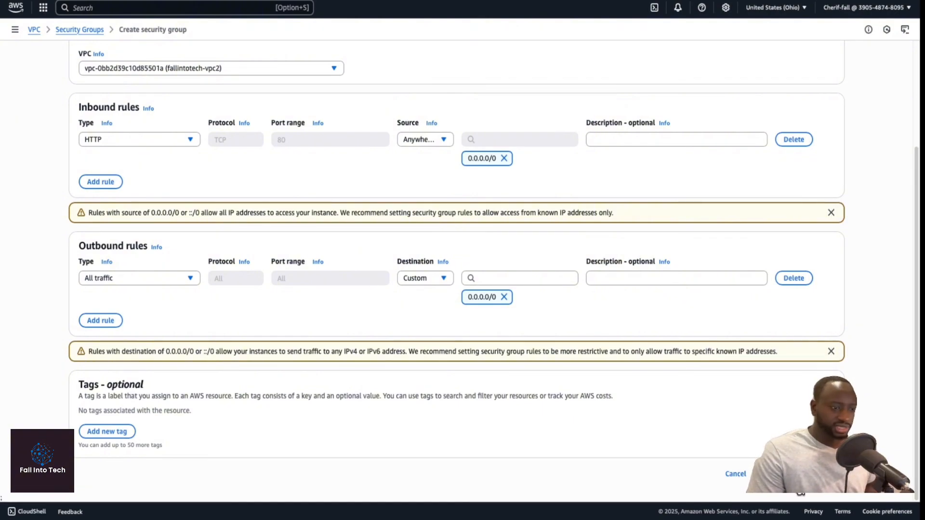
click(800, 474)
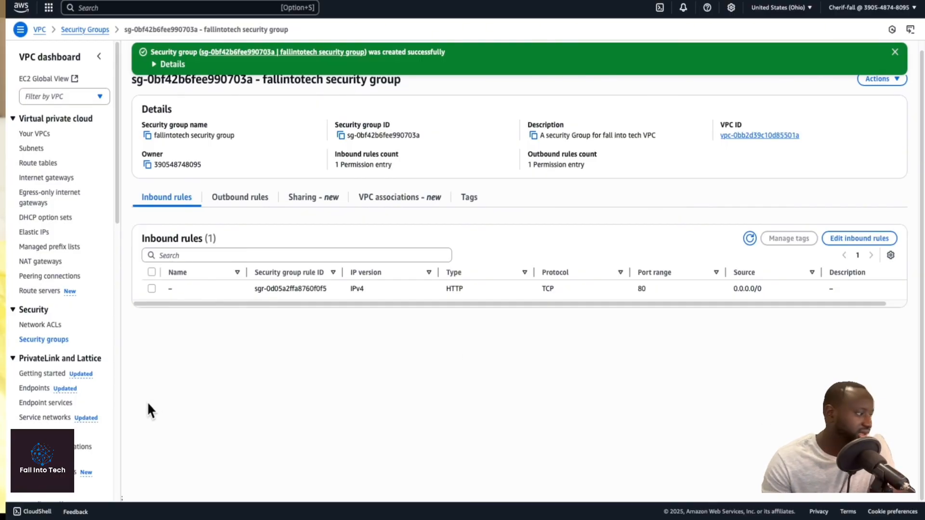
Examine the inbound and outbound rules of the network ACL associated with the fall1 subnet
click(41, 326)
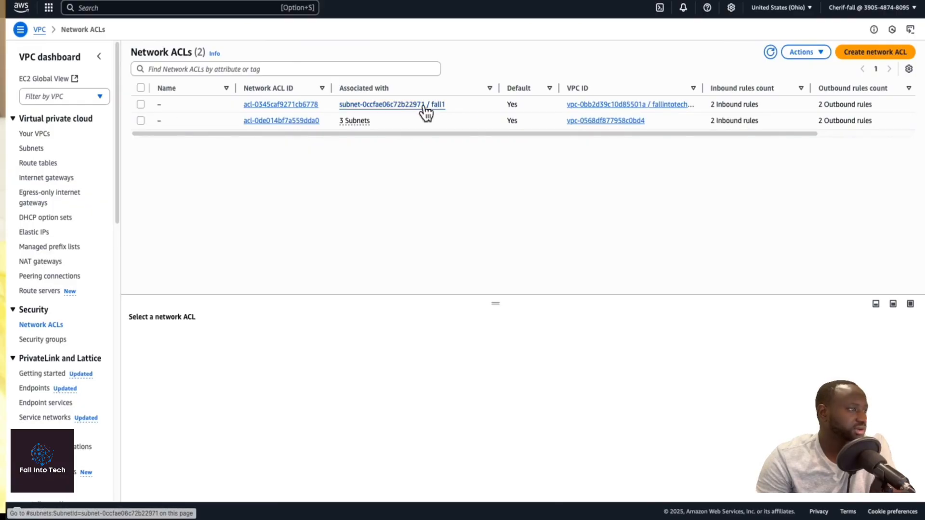
click(140, 105)
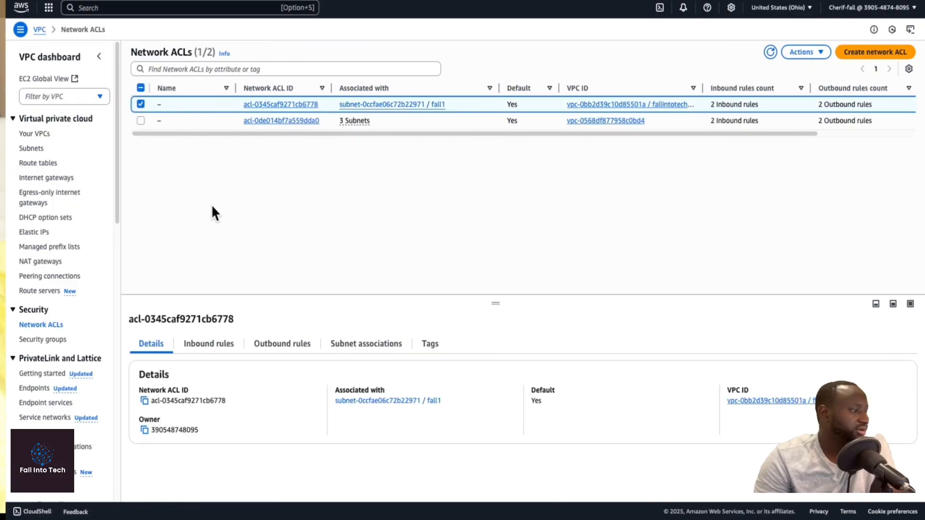
click(218, 346)
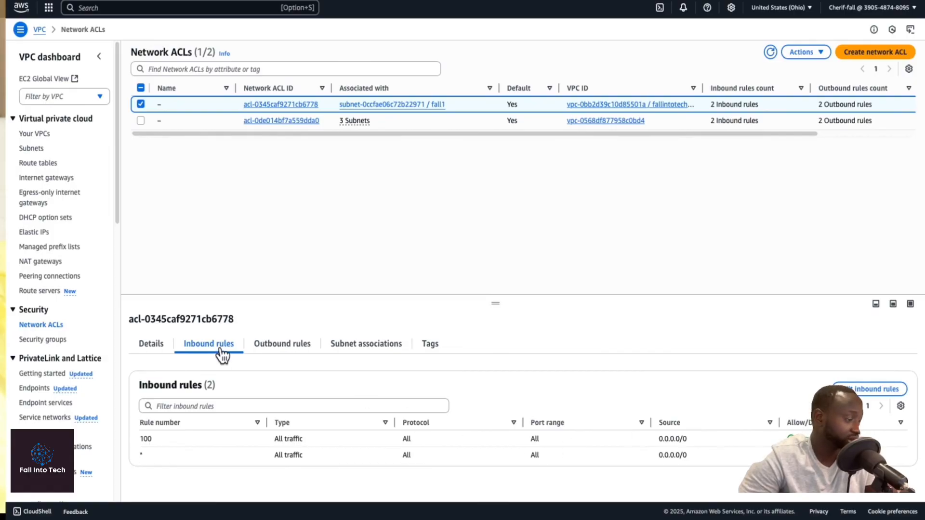
click(288, 347)
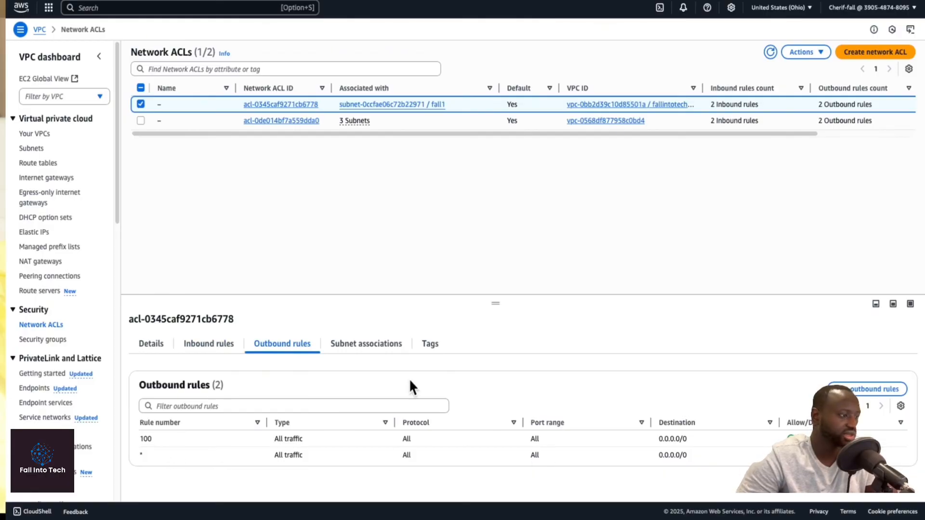
click(197, 347)
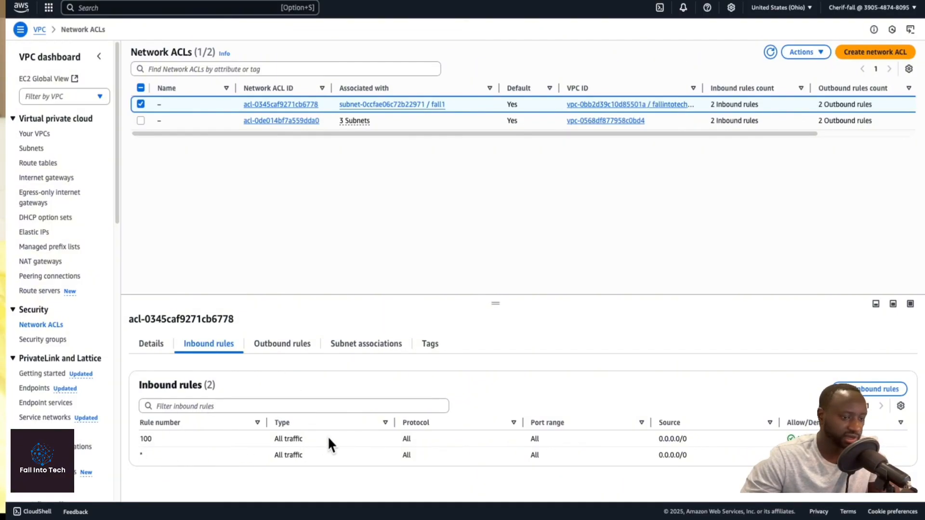
click(278, 348)
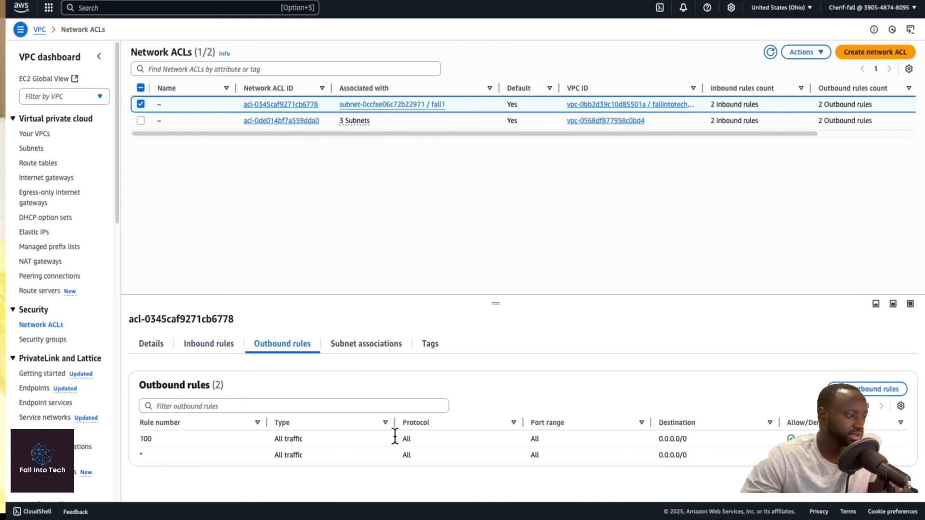